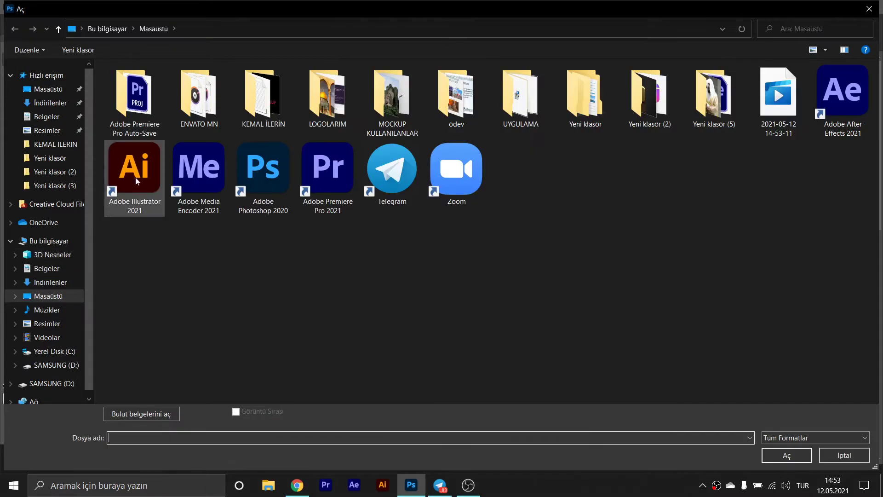
- Open the stock photo of the excited woman with long blonde hair from the Downloads folder and fit it to the view
left_click(66, 104)
left_click(129, 113)
double_click(129, 112)
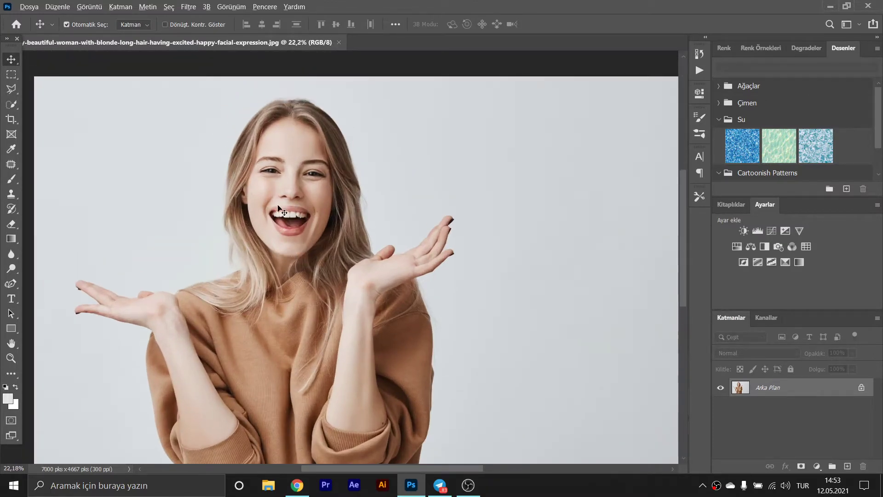
key("ctrl+0")
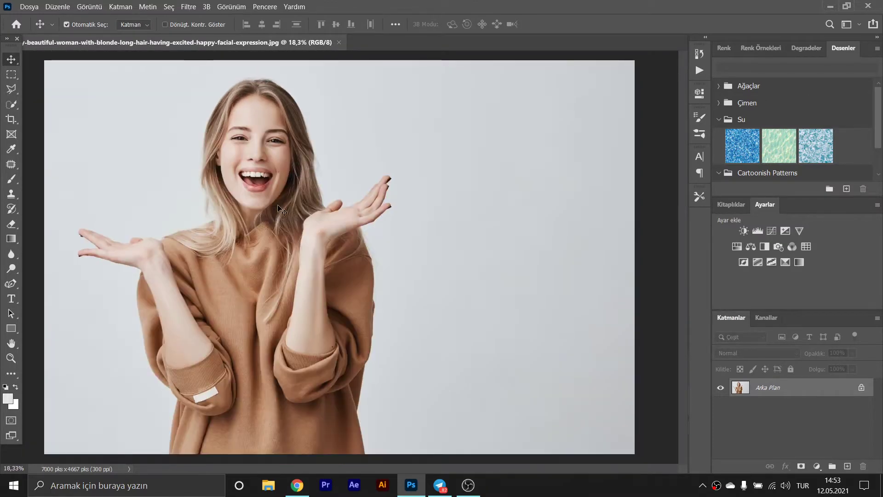
- Activate the Quick Selection tool and set its brush size to 53 px
left_click(10, 105)
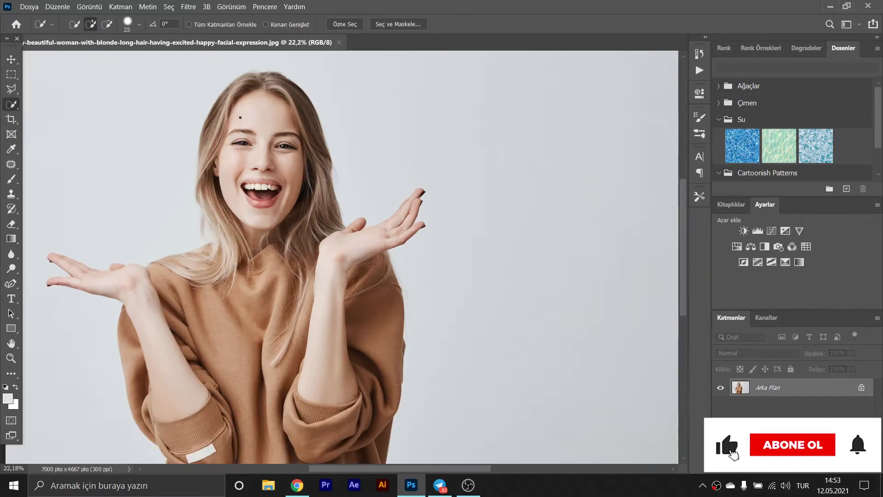
right_click(239, 116)
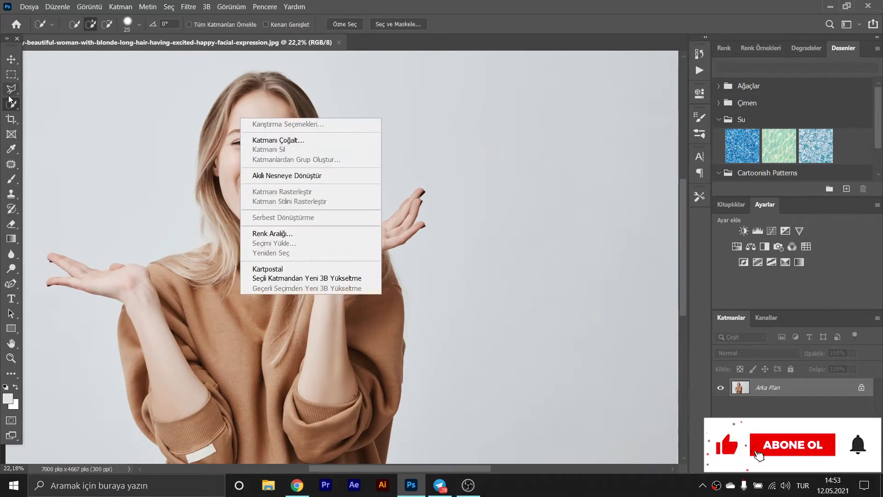
key("Escape")
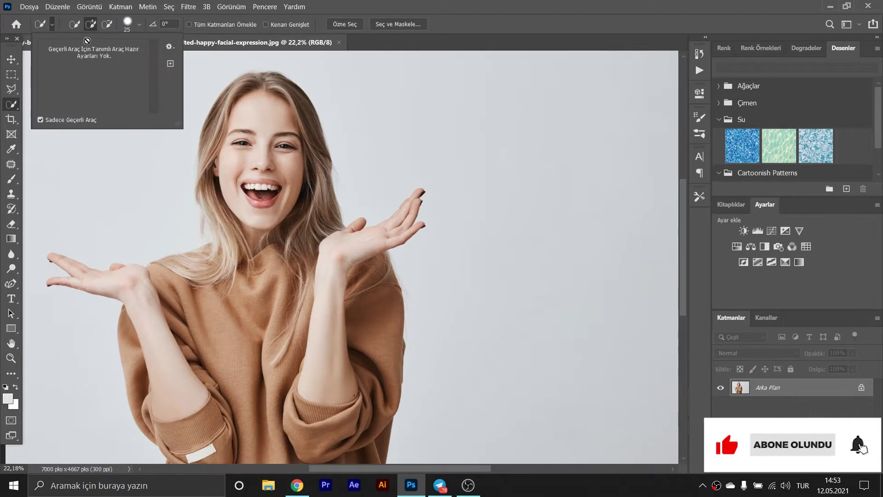
left_click(140, 26)
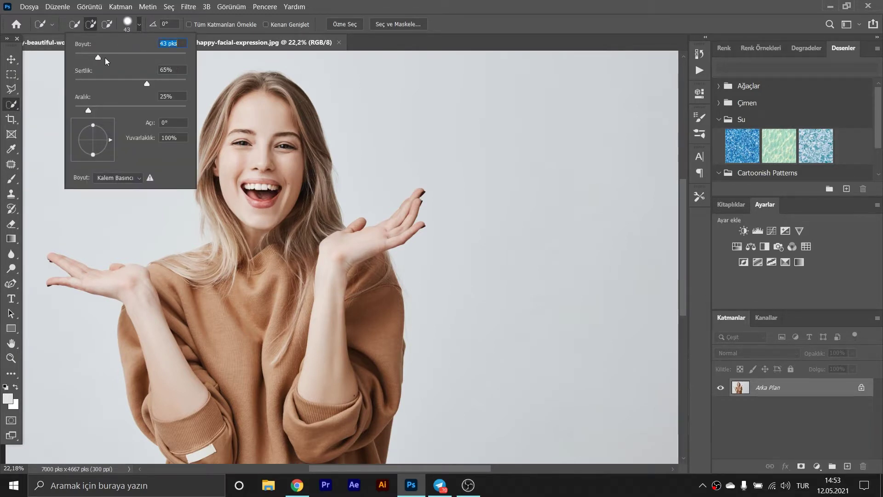
- Quick-select the woman's hair and face, then her raised hand on the photo's right side and its forearm
left_click(294, 100)
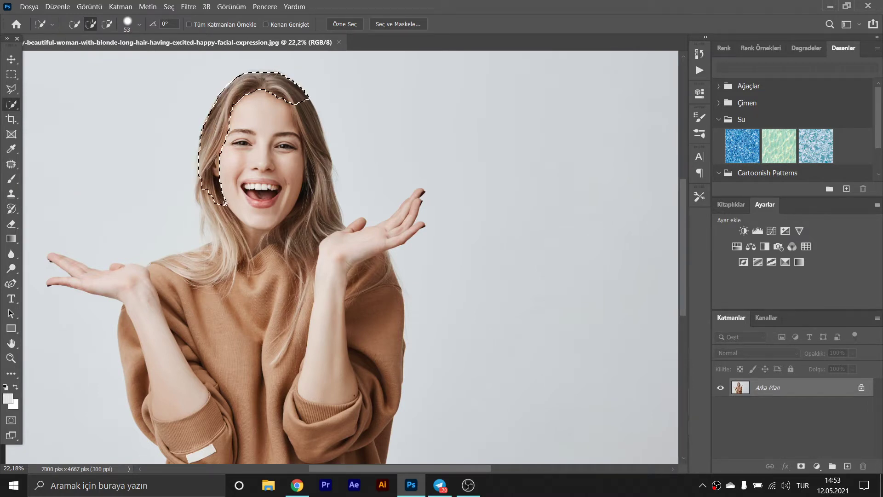
mouse_move(225, 203)
left_mouse_down()
mouse_move(255, 115)
mouse_move(279, 133)
left_mouse_up()
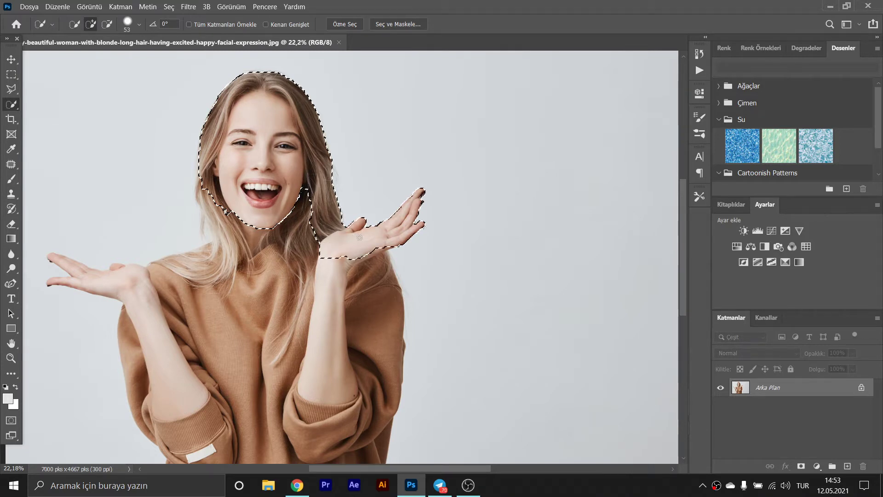
left_click_drag(339, 256, 325, 390)
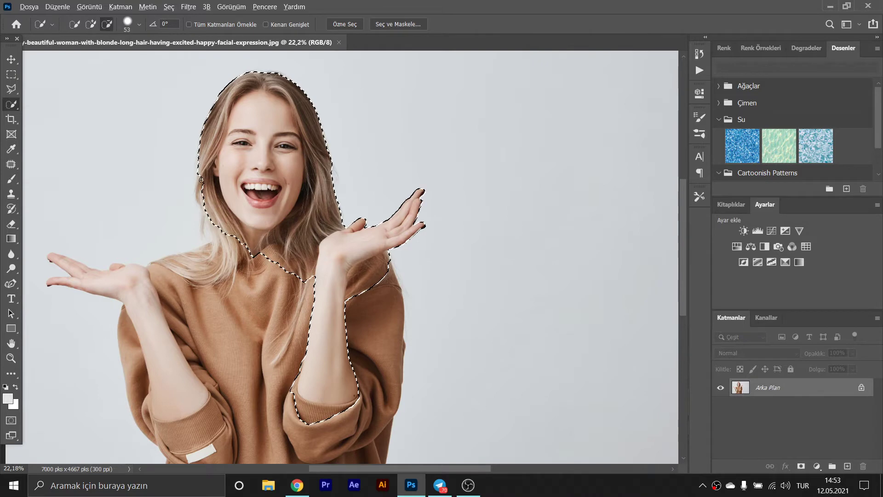
- Add the hair on the photo's left side and the hair-covered shoulder below it to the selection
scroll(222, 223, "up", 5)
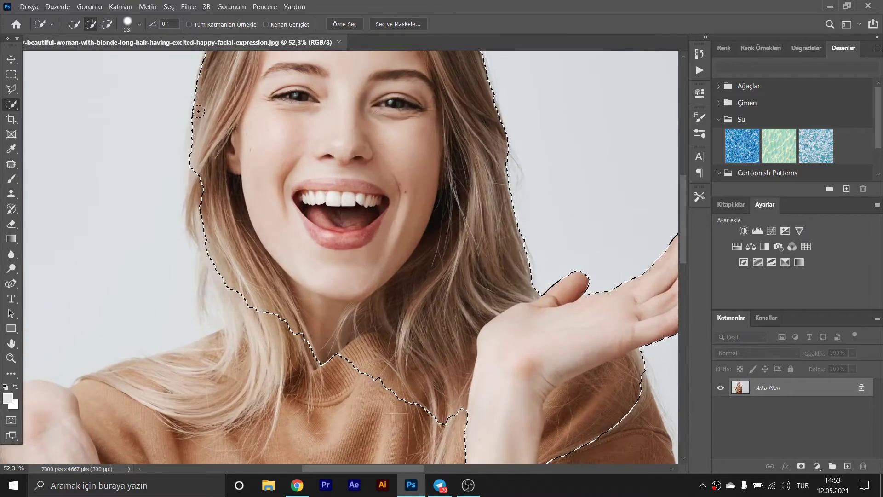
left_click_drag(195, 219, 205, 252)
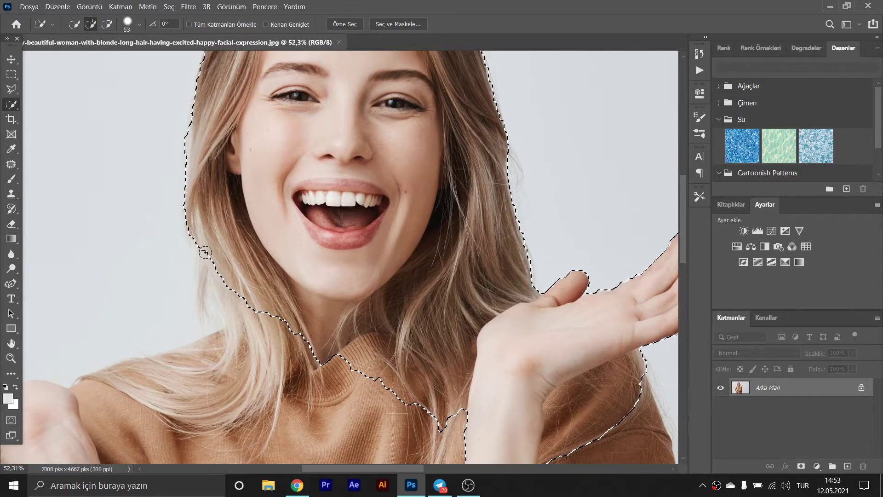
mouse_move(208, 302)
left_mouse_down()
mouse_move(216, 305)
mouse_move(204, 349)
mouse_move(182, 339)
mouse_move(124, 361)
mouse_move(183, 356)
mouse_move(230, 330)
left_mouse_up()
scroll(207, 294, "up", 3)
scroll(124, 361, "down", 3)
left_click_drag(189, 341, 163, 345)
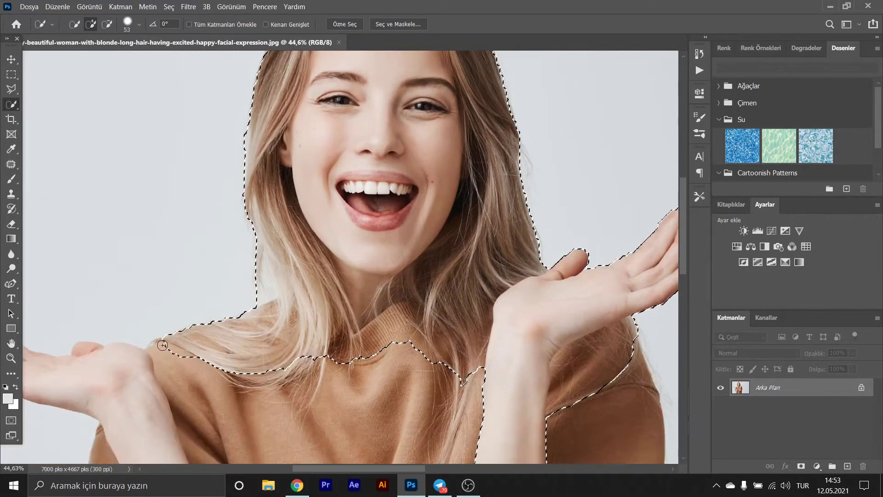
- Add the open hand on the photo's left side, including its fingers and forearm, to the selection
scroll(113, 369, "down", 4)
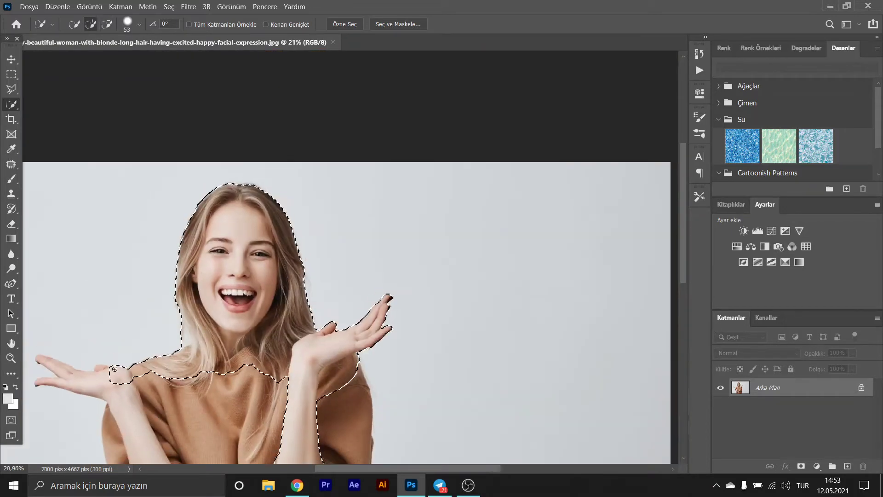
scroll(167, 364, "up", 4)
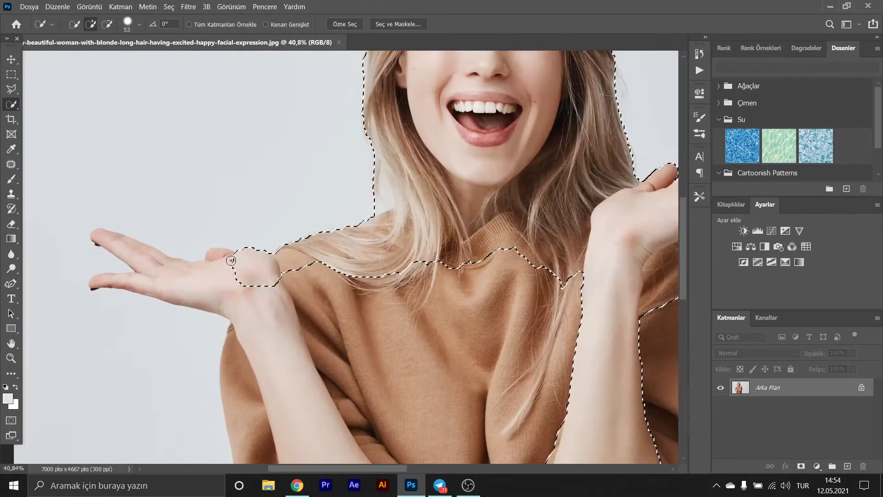
mouse_move(208, 260)
left_mouse_down()
mouse_move(182, 269)
mouse_move(98, 235)
left_mouse_up()
scroll(262, 302, "down", 3)
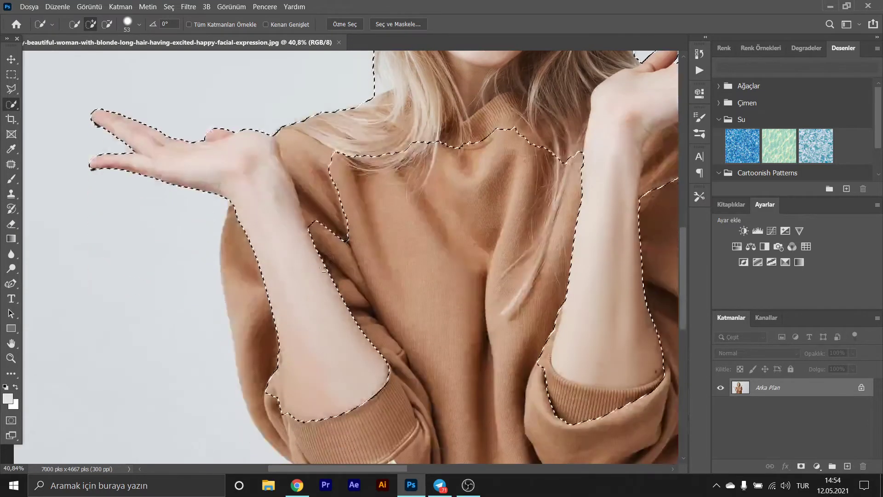
- Add the sweater's body, sleeves and cuffs to the selection so the whole woman is enclosed
mouse_move(342, 255)
left_mouse_down()
mouse_move(376, 276)
mouse_move(489, 193)
left_mouse_up()
scroll(451, 276, "down", 5)
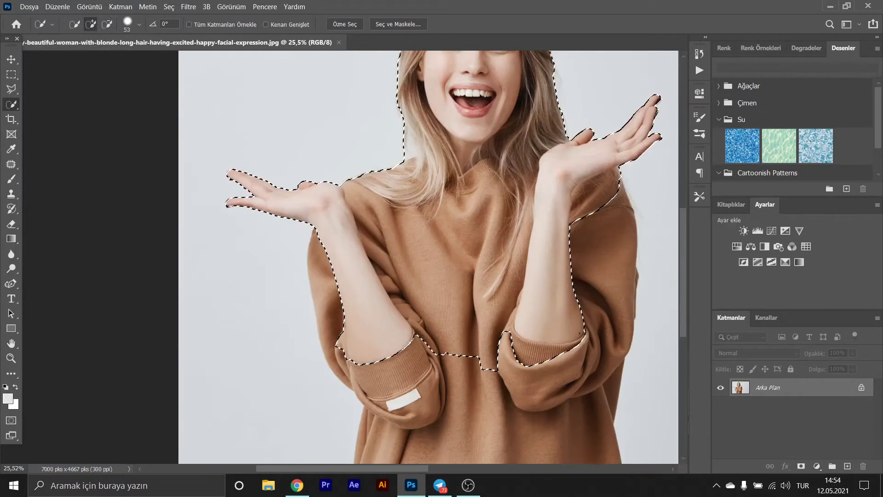
left_click_drag(332, 327, 323, 275)
scroll(367, 318, "down", 2)
scroll(365, 319, "down", 1)
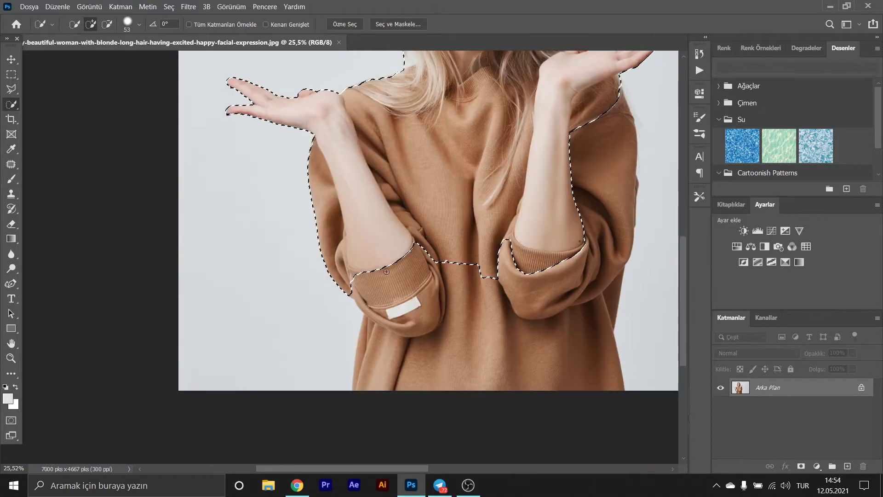
left_click_drag(364, 319, 411, 294)
scroll(464, 311, "down", 2)
- Extend the selection outward along the hair edge on the photo's right side to include the loose flyaway strands
scroll(368, 224, "up", 5)
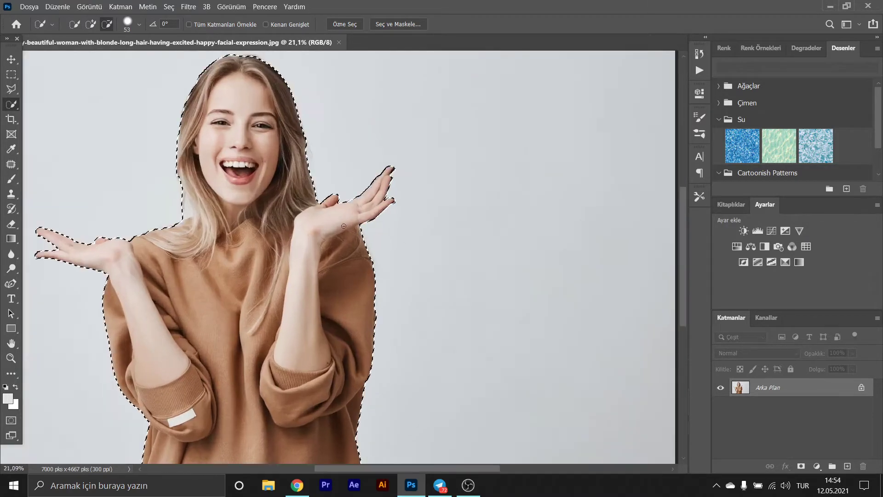
scroll(368, 224, "up", 5)
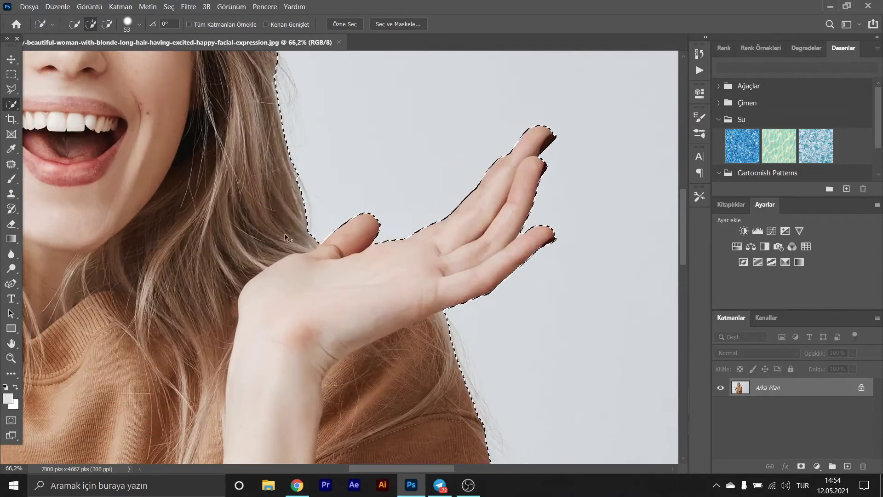
scroll(282, 196, "up", 2)
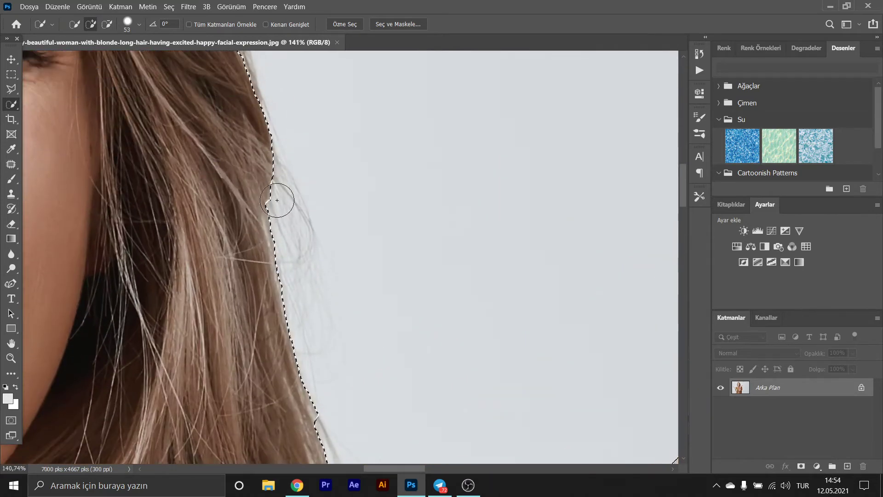
mouse_move(282, 197)
left_mouse_down()
mouse_move(282, 183)
mouse_move(304, 313)
left_mouse_up()
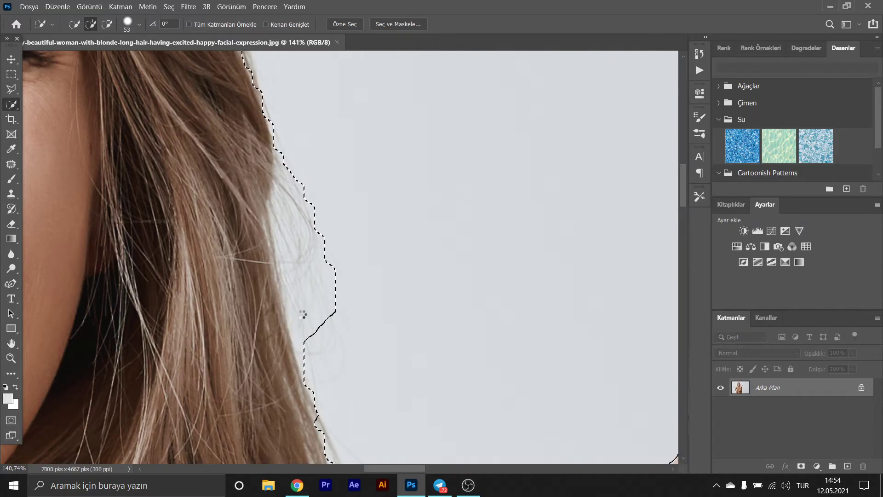
scroll(254, 230, "down", 5)
scroll(229, 138, "down", 1)
scroll(216, 152, "up", 3)
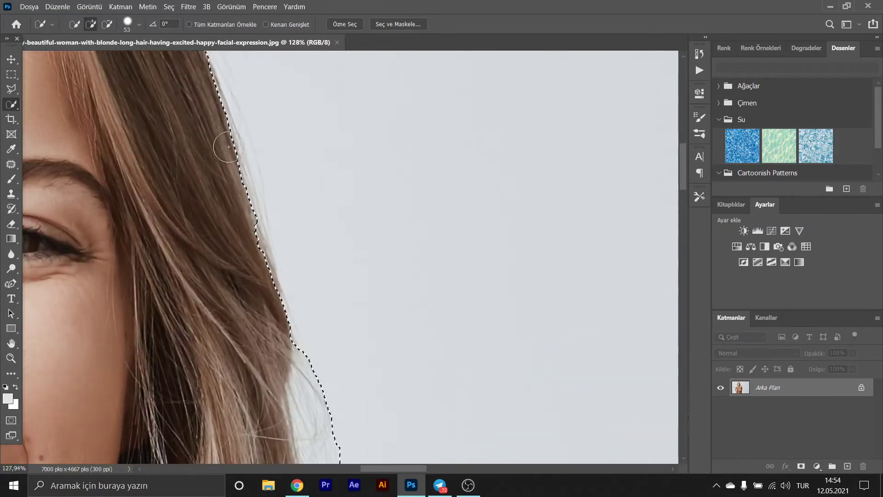
left_click_drag(231, 156, 264, 285)
scroll(207, 200, "up", 3)
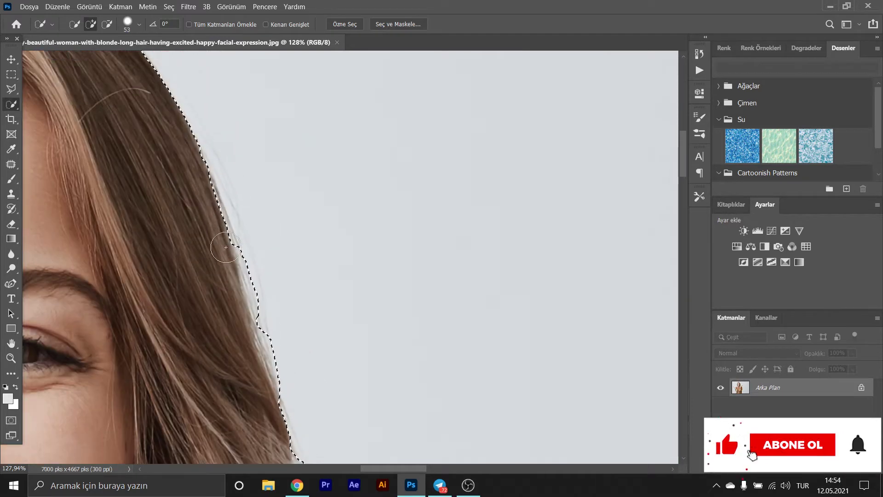
left_click_drag(211, 202, 240, 252)
- Extend the selection along the crown of the head to include the fine hairs on top
scroll(199, 174, "left", 3)
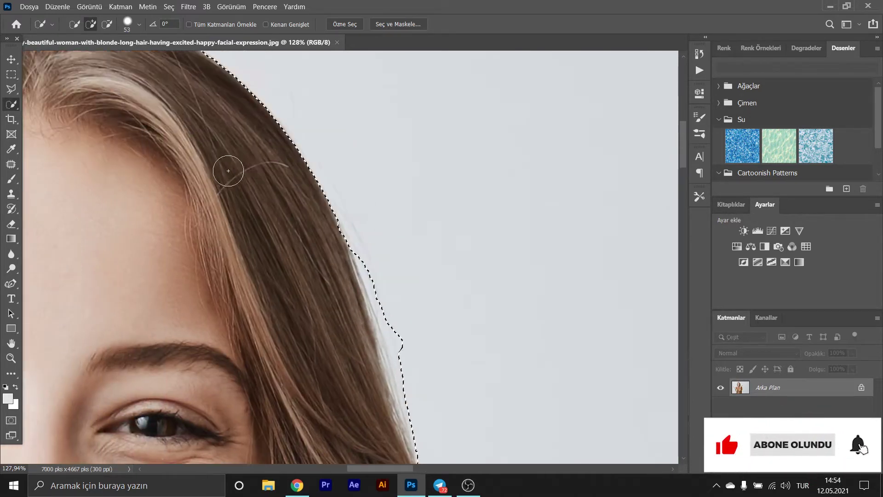
scroll(231, 171, "up", 5)
scroll(231, 165, "left", 3)
scroll(231, 165, "left", 1)
scroll(231, 164, "up", 1)
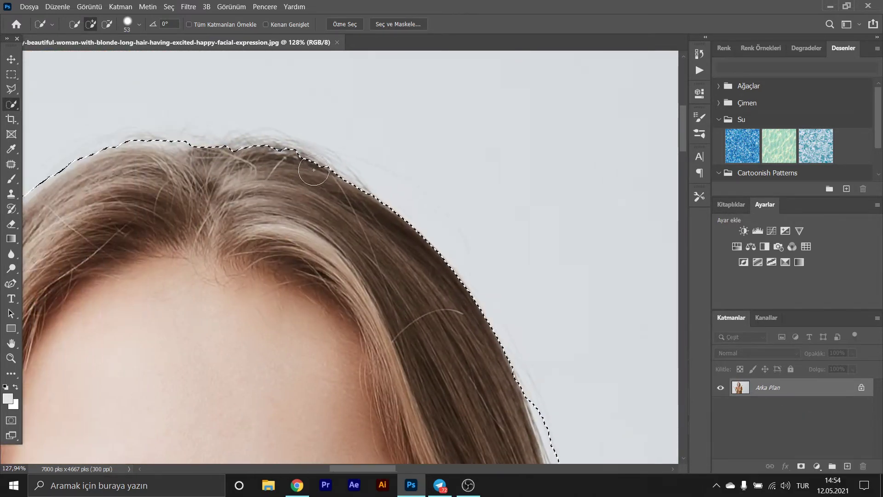
left_click_drag(341, 187, 339, 179)
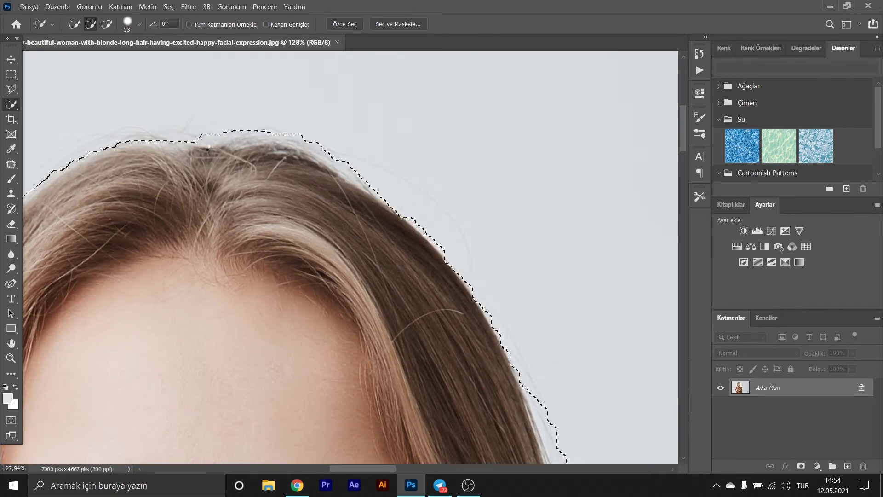
left_click_drag(208, 149, 169, 148)
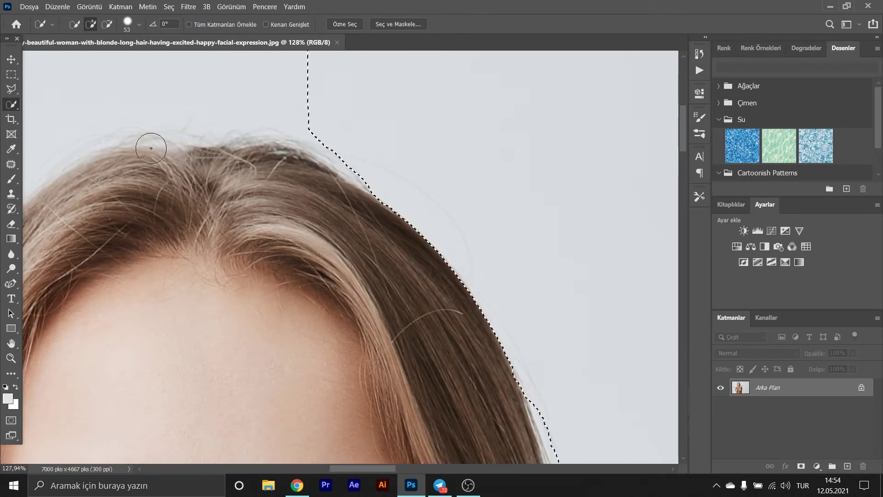
- Subtract the background above the head and beside the hair on the photo's left side from the selection
scroll(151, 147, "down", 3)
scroll(161, 160, "left", 3)
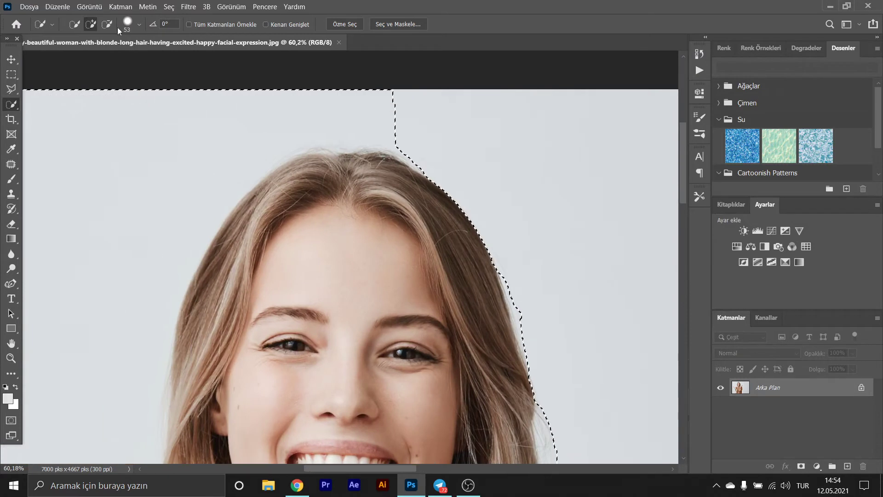
mouse_move(226, 79)
left_mouse_down()
mouse_move(258, 114)
mouse_move(390, 120)
mouse_move(398, 145)
mouse_move(353, 131)
mouse_move(268, 138)
mouse_move(161, 187)
mouse_move(58, 257)
left_mouse_up()
scroll(160, 155, "down", 2)
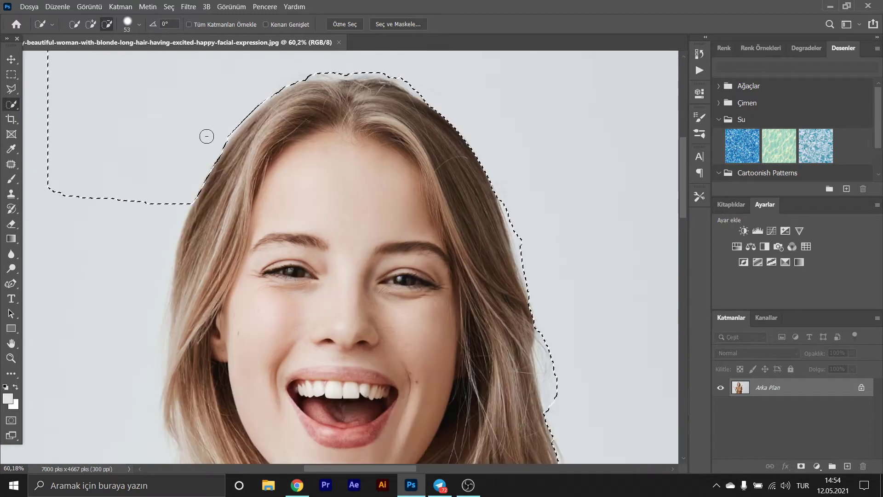
scroll(130, 198, "down", 2)
left_click_drag(148, 152, 128, 189)
scroll(131, 184, "down", 2)
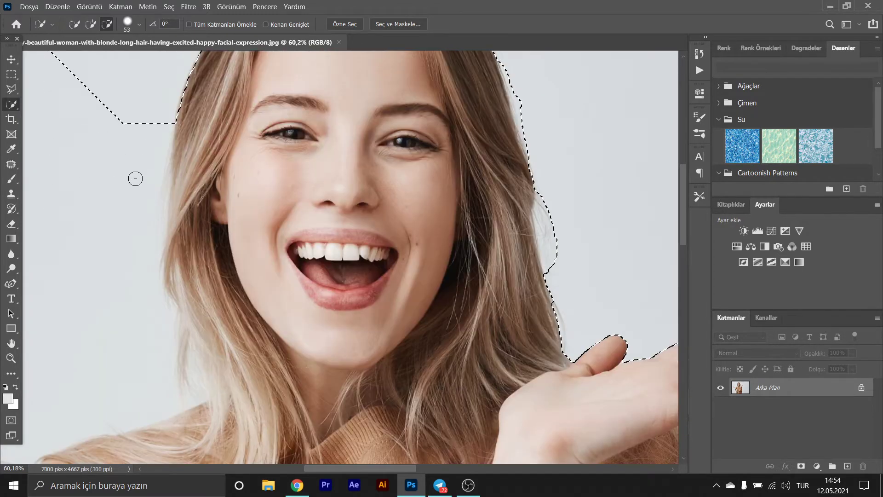
mouse_move(161, 123)
left_mouse_down()
mouse_move(135, 172)
mouse_move(115, 186)
mouse_move(122, 250)
left_mouse_up()
- Add the loose strands along the hair edge on the photo's left side, down to the shoulder, back to the selection
scroll(132, 261, "down", 1)
scroll(132, 260, "up", 3)
scroll(146, 244, "down", 2)
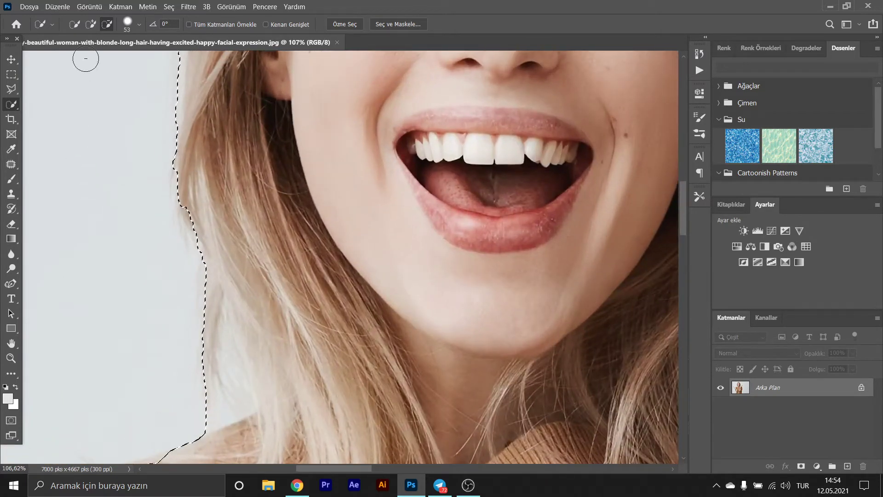
left_click(91, 25)
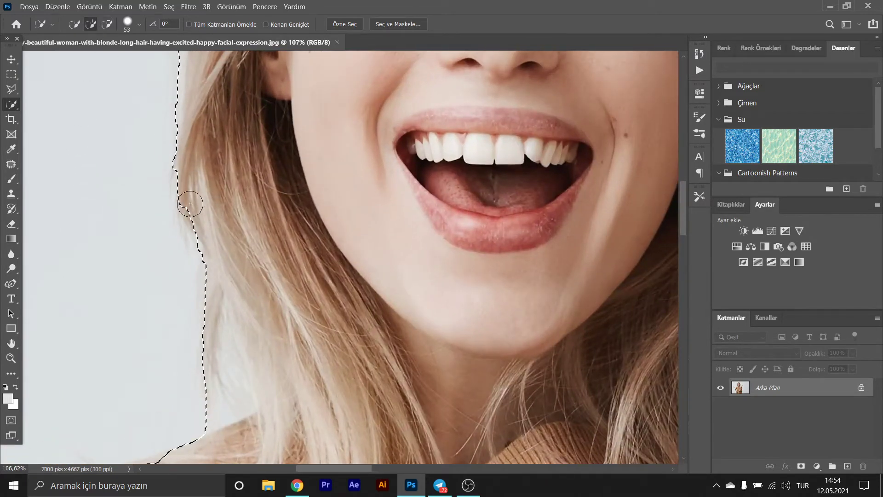
left_click_drag(190, 203, 190, 214)
scroll(220, 252, "down", 2)
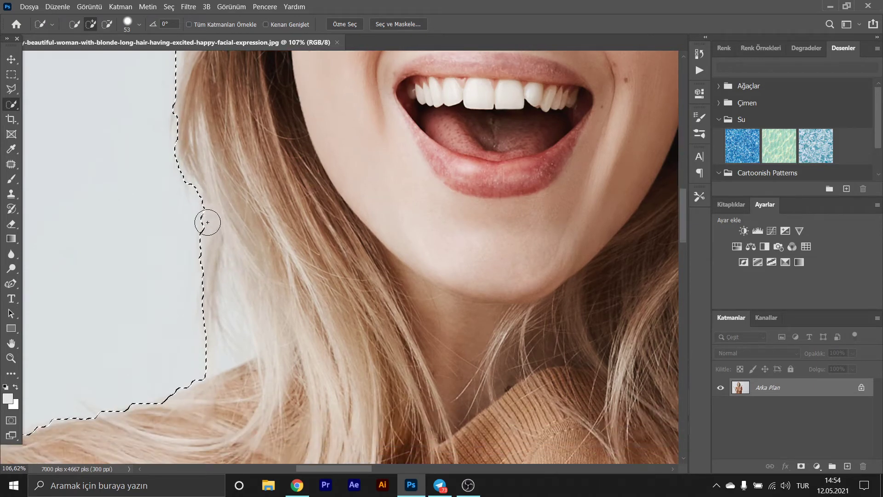
left_click_drag(207, 223, 207, 277)
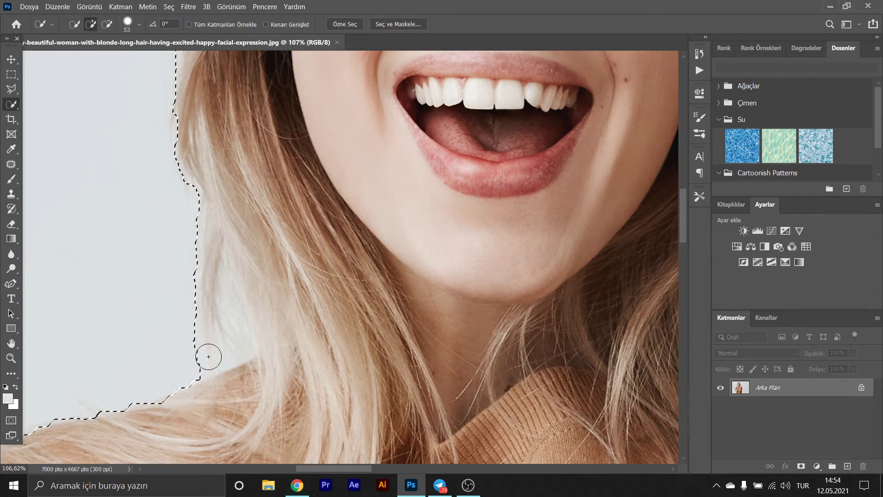
scroll(208, 357, "down", 10)
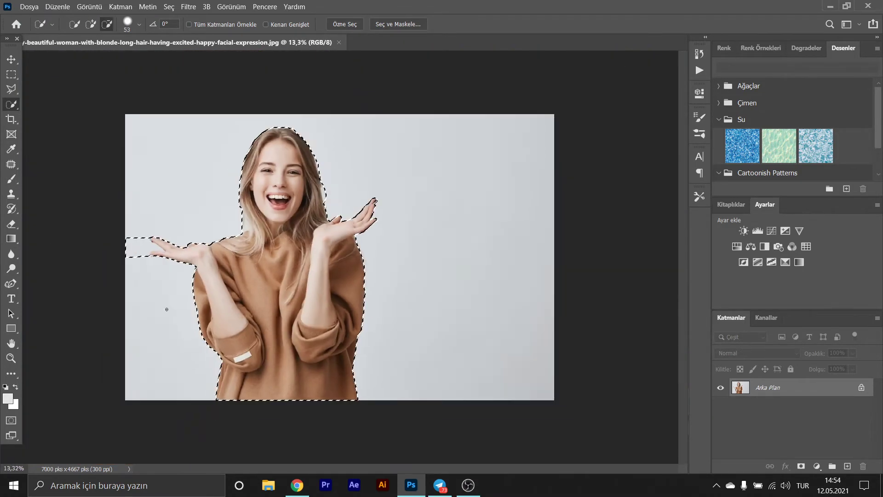
- Open the selection in Select and Mask and subtract the background strip beside the outstretched hand on the photo's left side
scroll(166, 309, "up", 2)
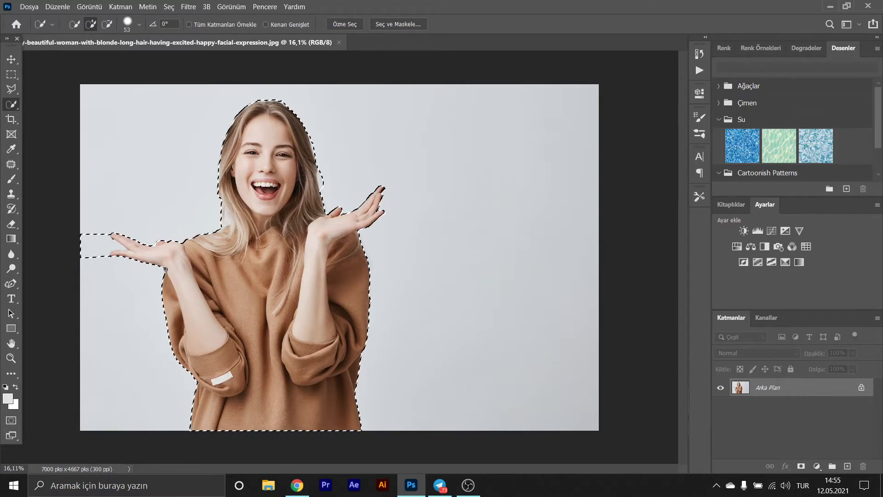
key("v")
scroll(233, 194, "down", 1)
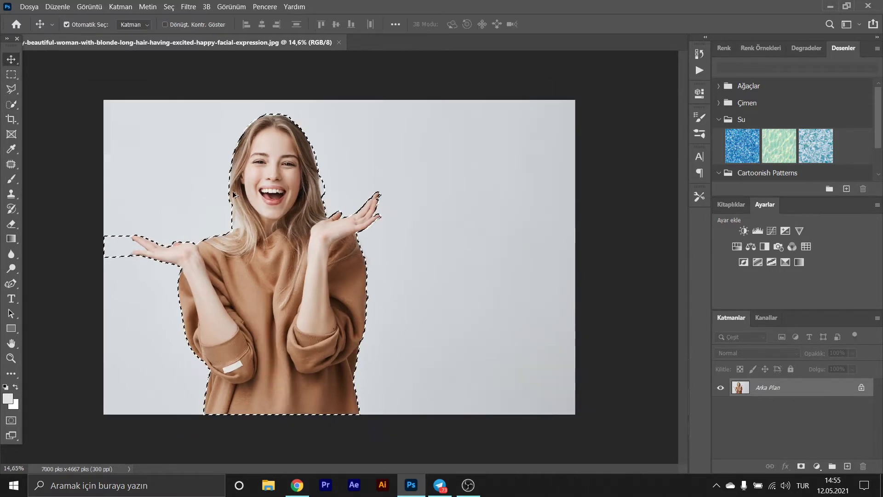
scroll(232, 192, "up", 2)
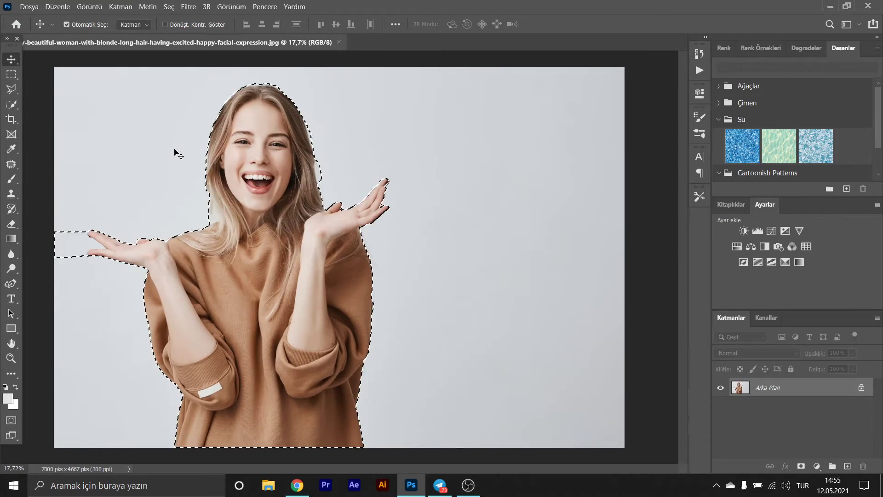
key("w")
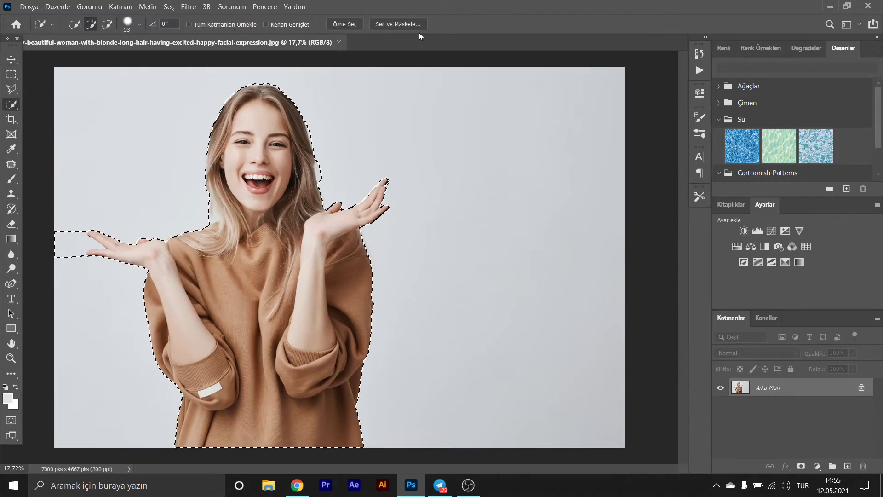
left_click(399, 24)
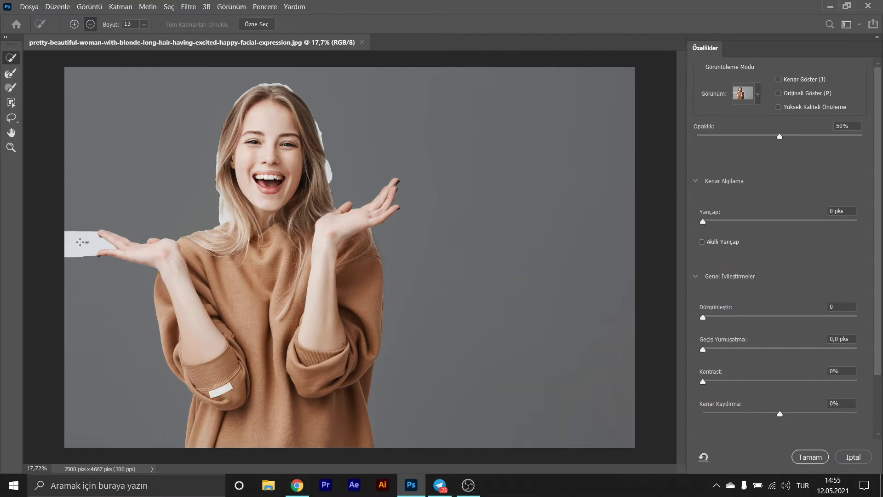
left_click_drag(80, 242, 77, 253)
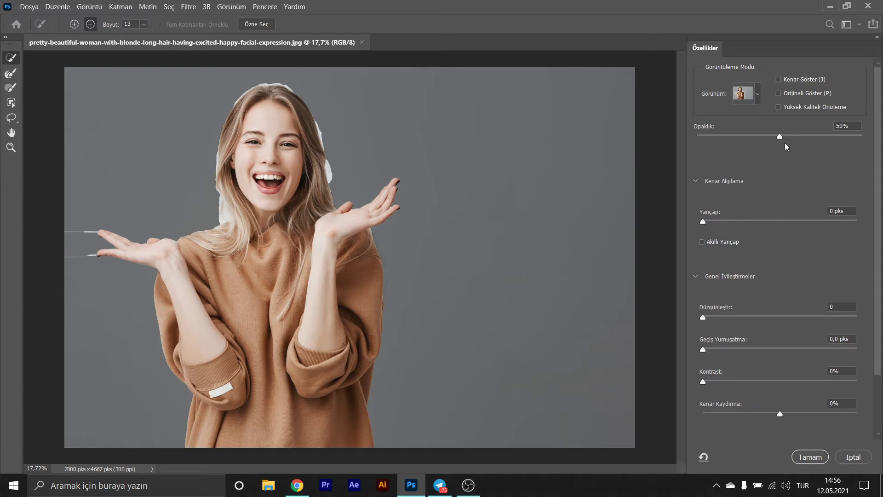
- Set the mask preview to Overlay (Kaplama) and the Refine Edge Brush size to 40 px
mouse_move(782, 141)
left_mouse_down()
mouse_move(735, 148)
mouse_move(724, 138)
mouse_move(781, 137)
left_mouse_up()
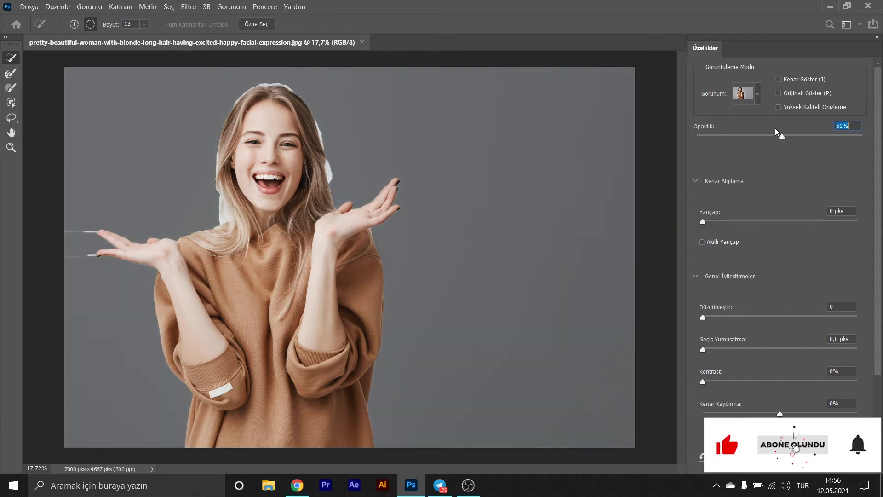
left_click(758, 94)
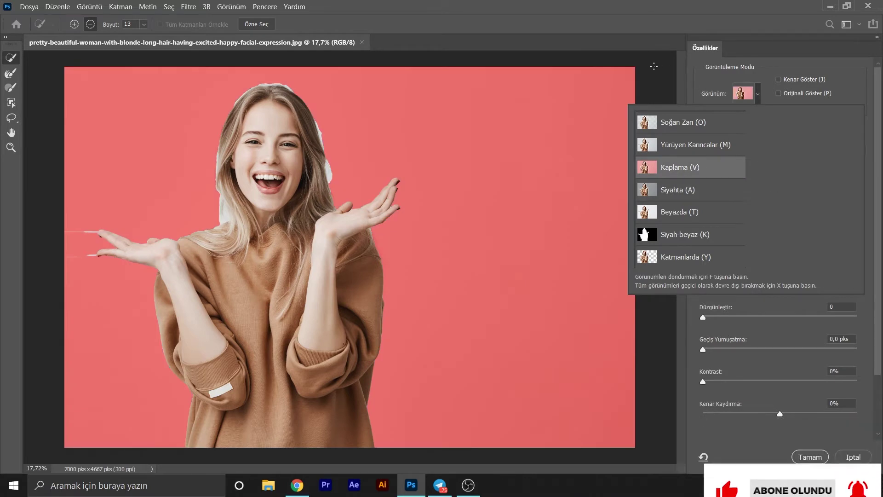
left_click(690, 167)
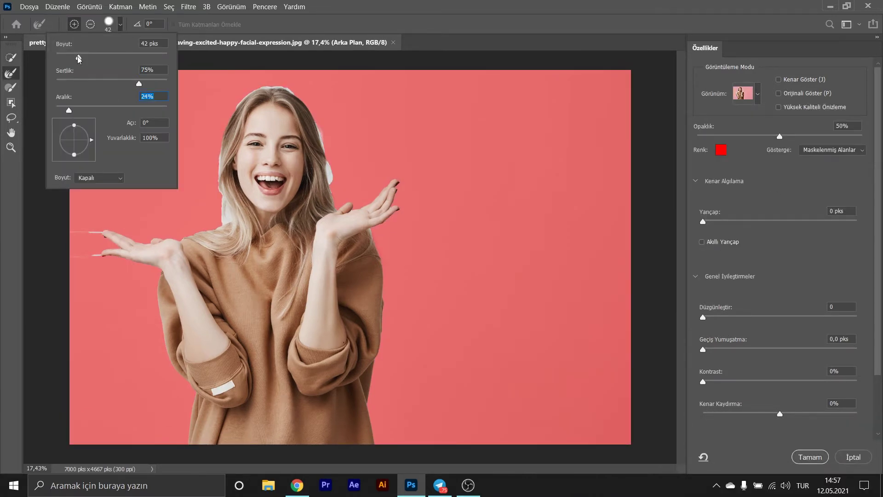
left_click(215, 62)
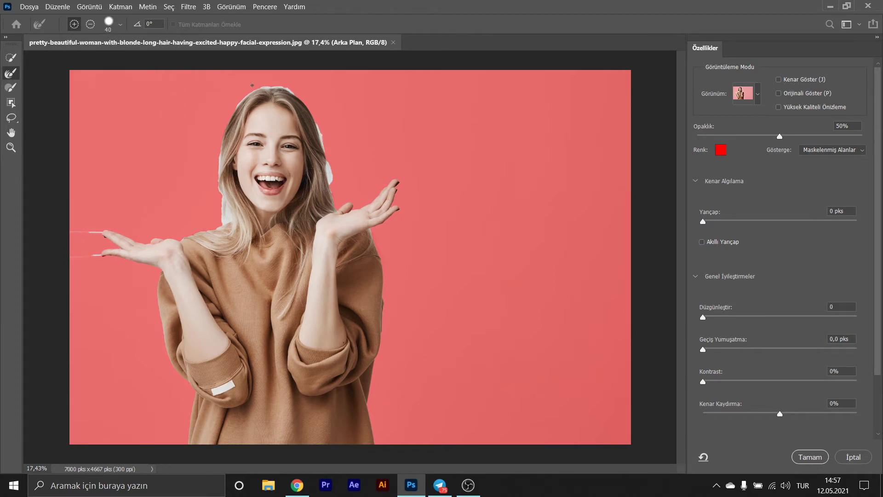
- Refine the hair edge beside the eye on the photo's right side to remove the background fringe
scroll(253, 85, "up", 5)
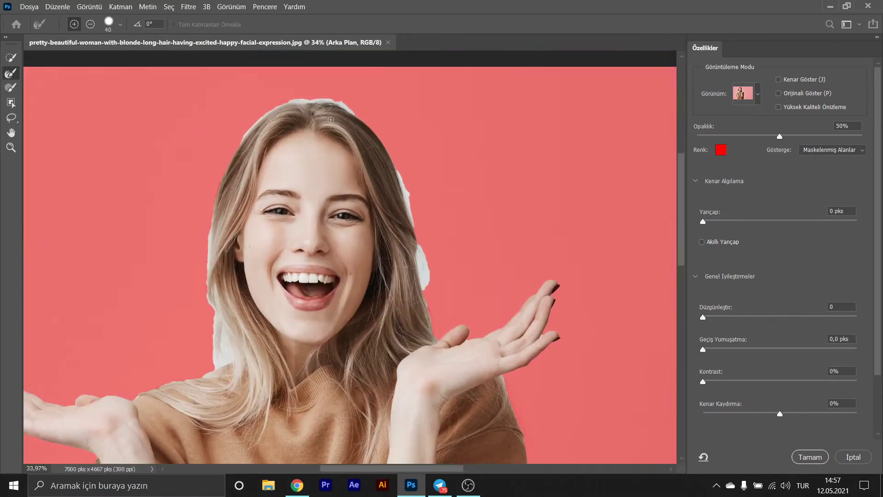
scroll(330, 119, "up", 8)
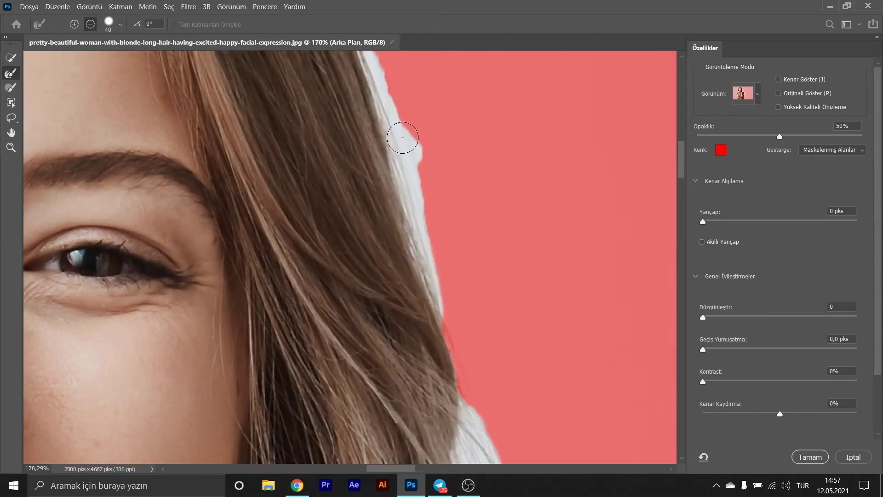
scroll(399, 113, "up", 2)
left_click_drag(363, 131, 410, 266)
scroll(407, 204, "down", 2)
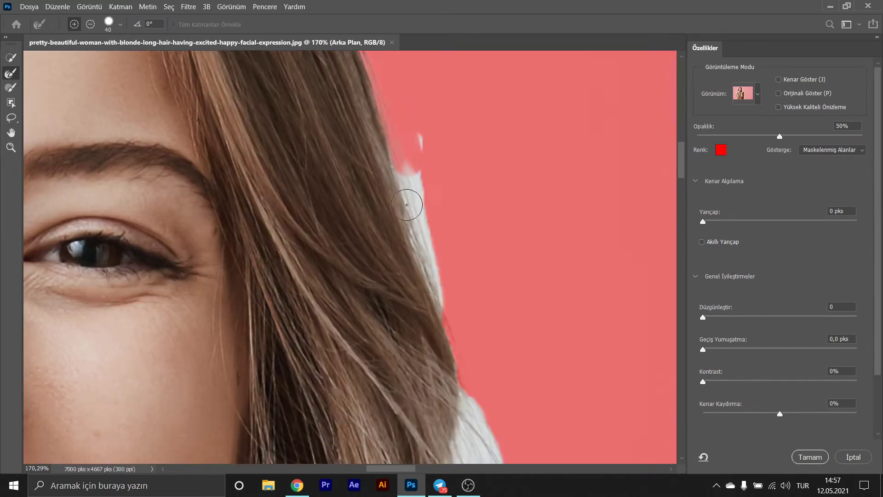
scroll(407, 204, "down", 1)
mouse_move(412, 122)
left_mouse_down()
mouse_move(406, 139)
mouse_move(420, 206)
left_mouse_up()
scroll(429, 229, "down", 2)
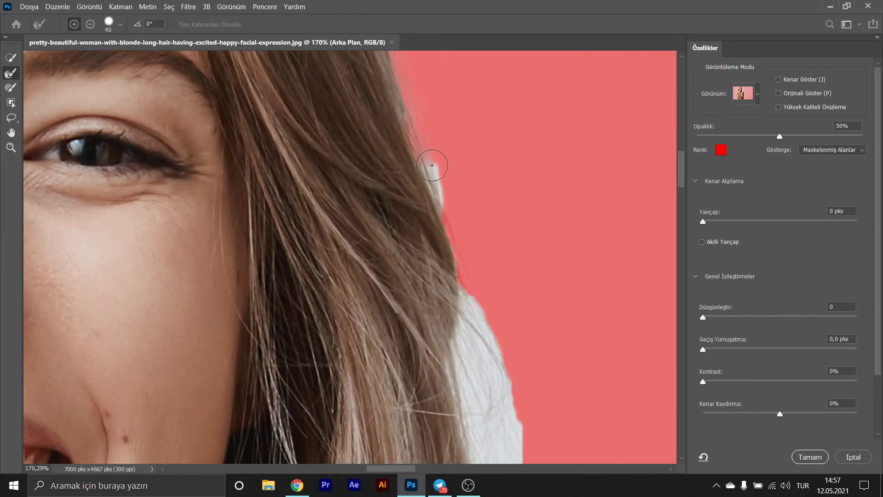
left_click_drag(431, 159, 434, 172)
- Refine the background patch beside the loose strands at mouth level on the photo's right side
scroll(448, 191, "down", 10)
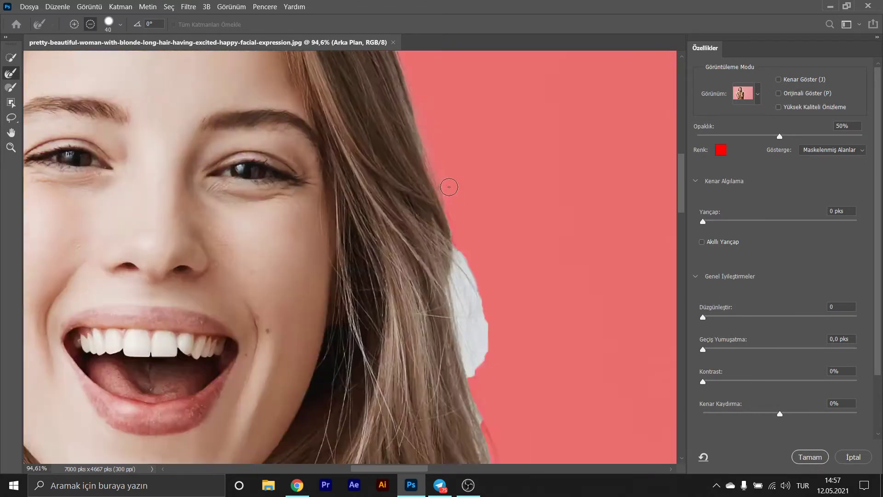
scroll(450, 187, "up", 5)
scroll(453, 189, "down", 2)
scroll(459, 193, "up", 7)
scroll(459, 182, "down", 1)
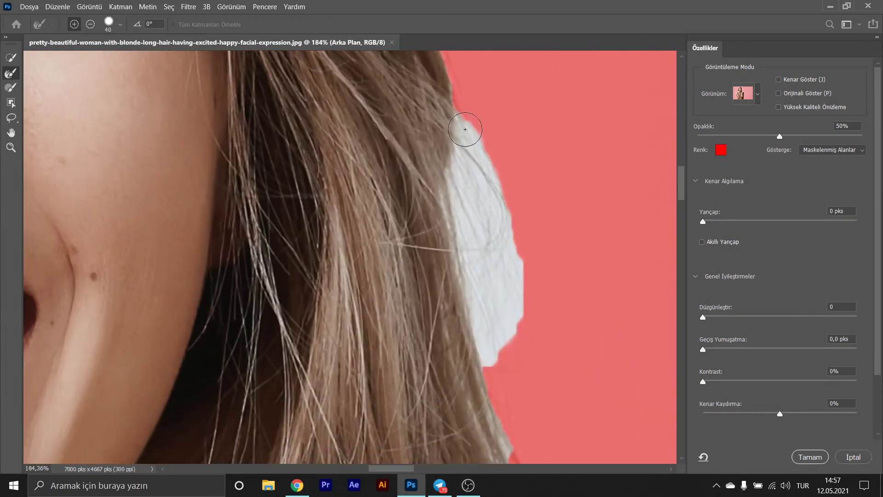
left_click_drag(477, 174, 461, 161)
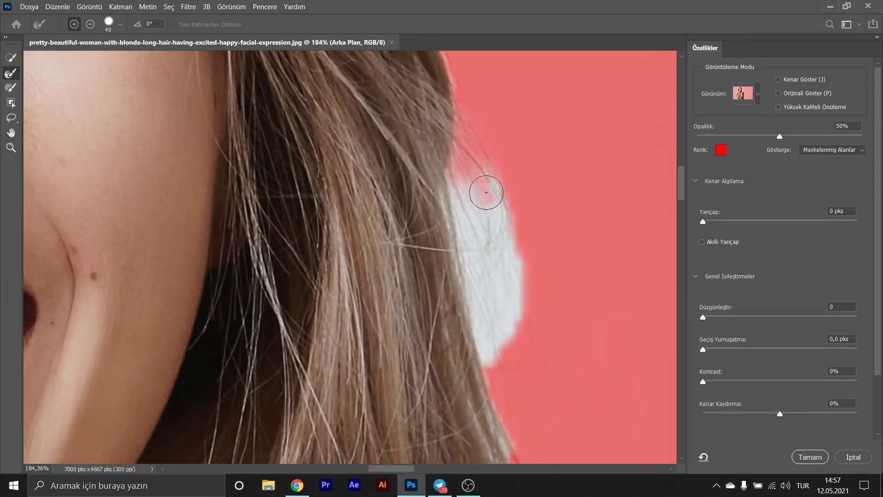
mouse_move(487, 192)
left_mouse_down()
mouse_move(491, 245)
mouse_move(511, 271)
mouse_move(509, 295)
mouse_move(487, 325)
mouse_move(493, 336)
mouse_move(509, 324)
mouse_move(468, 182)
mouse_move(465, 208)
mouse_move(489, 307)
left_mouse_up()
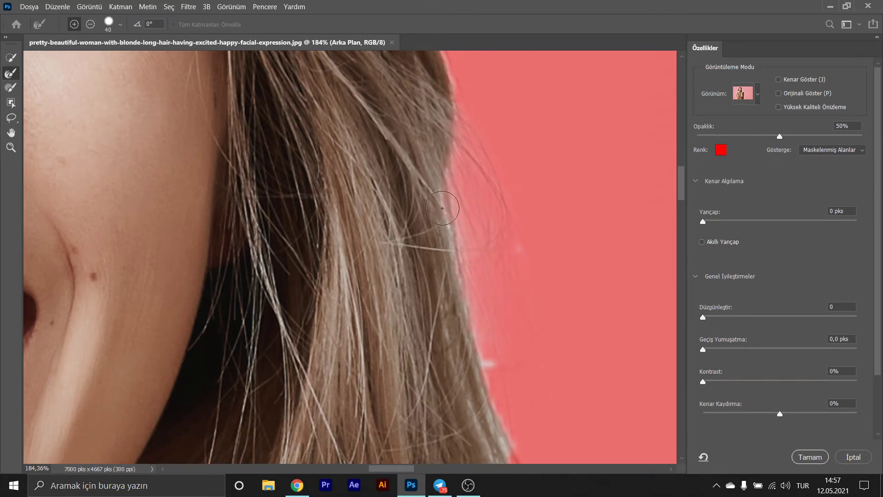
scroll(487, 237, "down", 3)
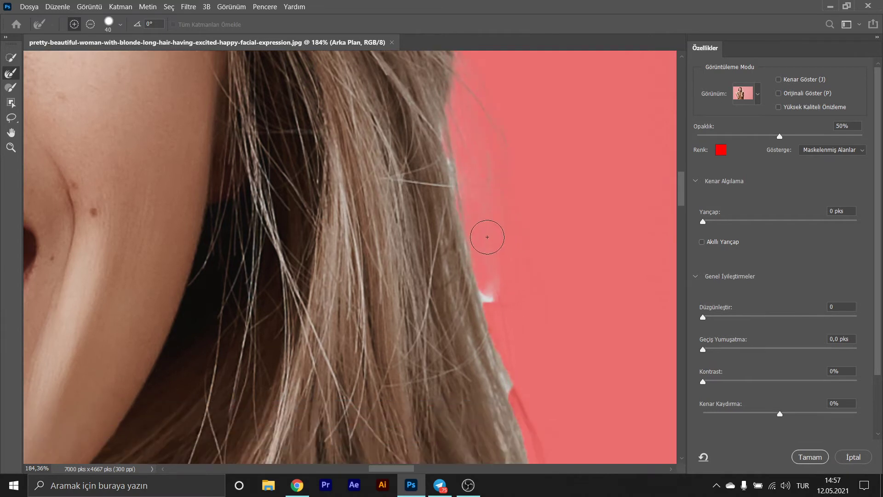
mouse_move(490, 283)
left_mouse_down()
mouse_move(467, 169)
mouse_move(455, 153)
left_mouse_up()
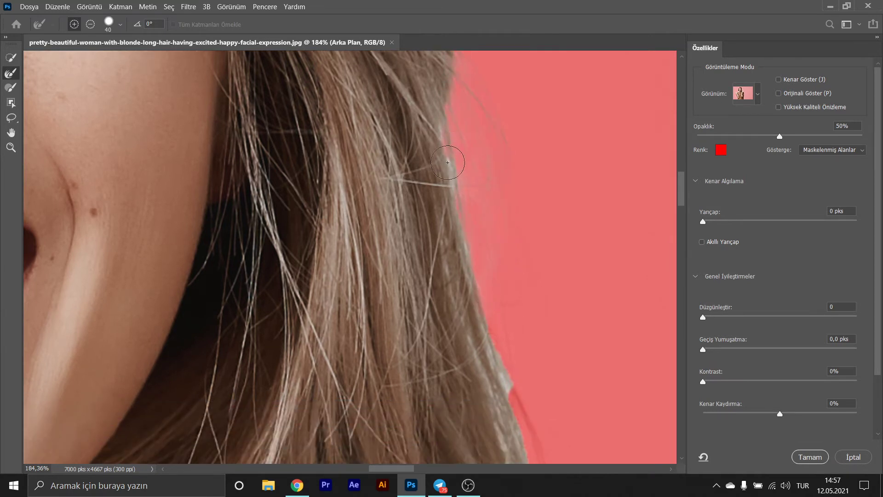
- Refine the lower hair edge on the photo's right side down to the raised hand
scroll(493, 184, "down", 3)
scroll(489, 202, "down", 2)
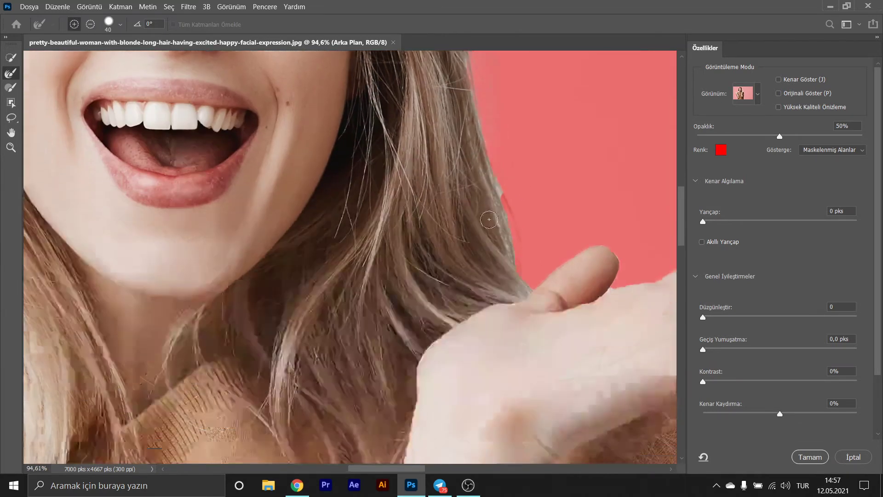
scroll(489, 219, "up", 3)
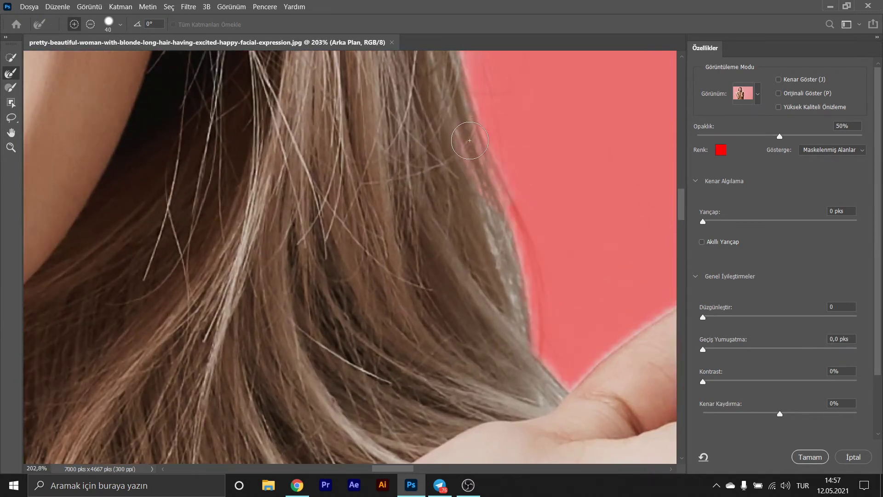
scroll(470, 140, "down", 3)
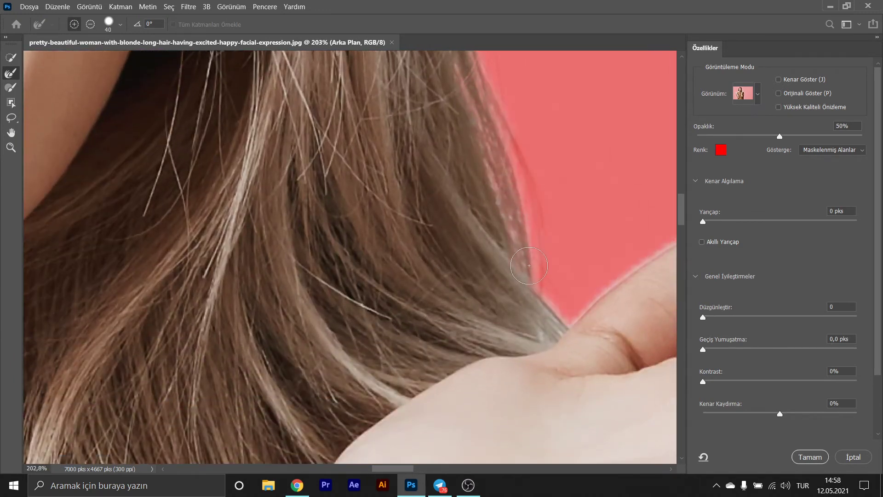
scroll(525, 162, "down", 2)
- Refine the hair edge across the crown of the head, clearing the background around the fine flyaway hairs
scroll(508, 173, "up", 6)
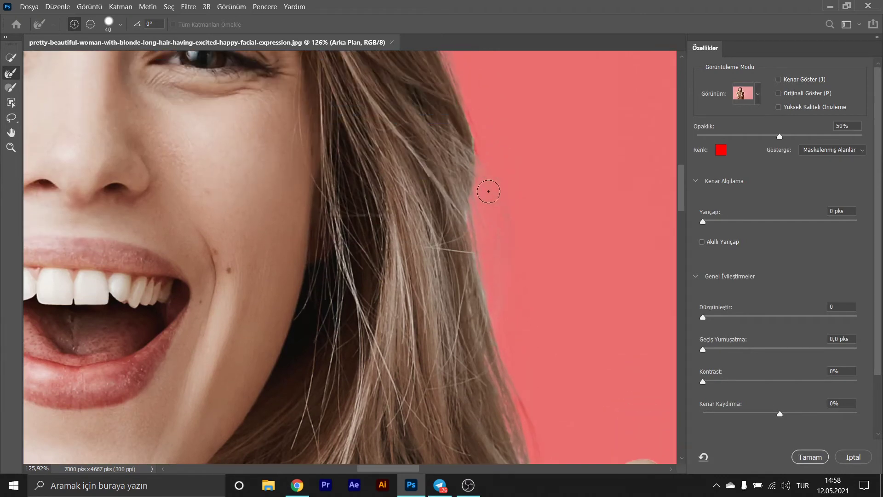
scroll(478, 155, "up", 5)
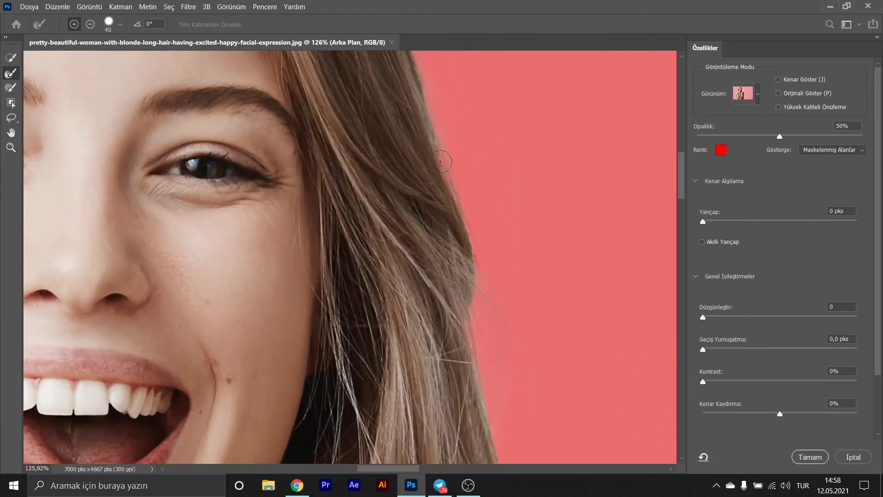
scroll(421, 130, "up", 2)
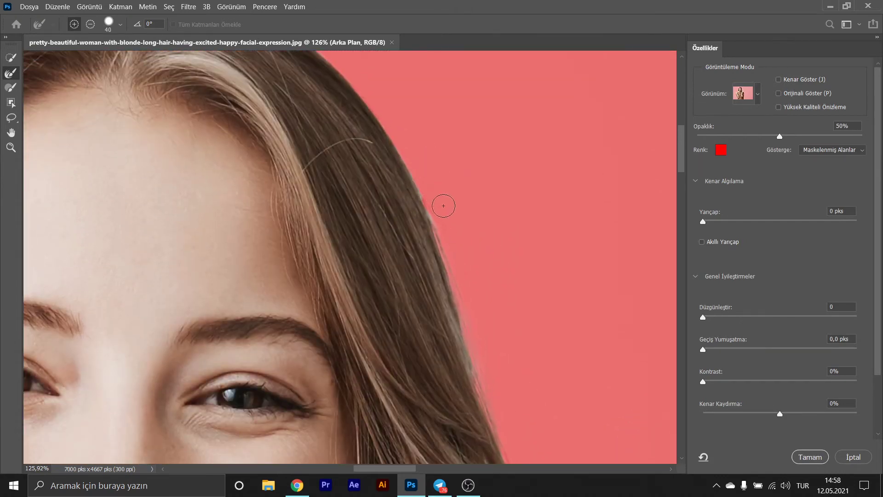
scroll(410, 165, "up", 3)
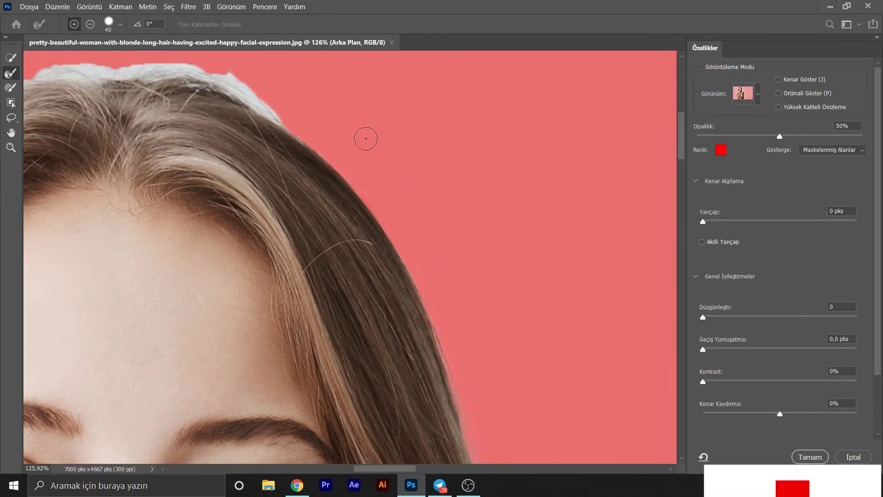
scroll(395, 183, "up", 2)
mouse_move(395, 183)
left_mouse_down()
mouse_move(335, 138)
mouse_move(175, 110)
left_mouse_up()
scroll(302, 122, "left", 6)
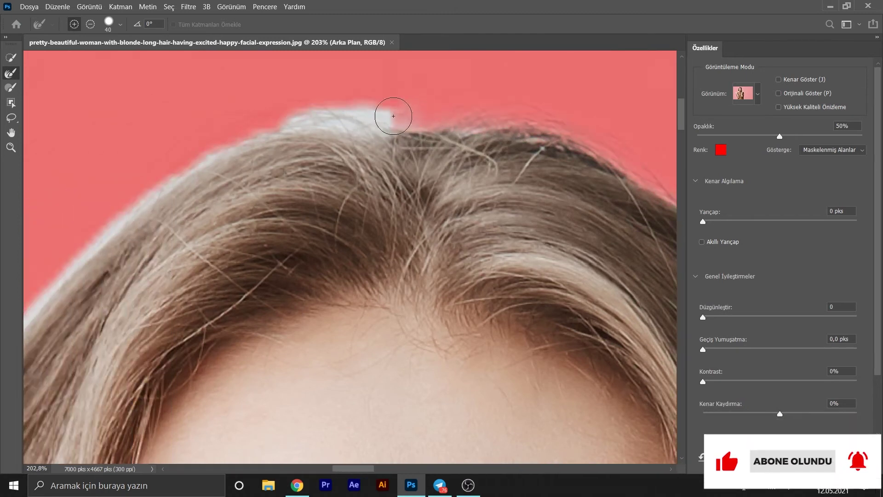
left_click_drag(393, 116, 298, 115)
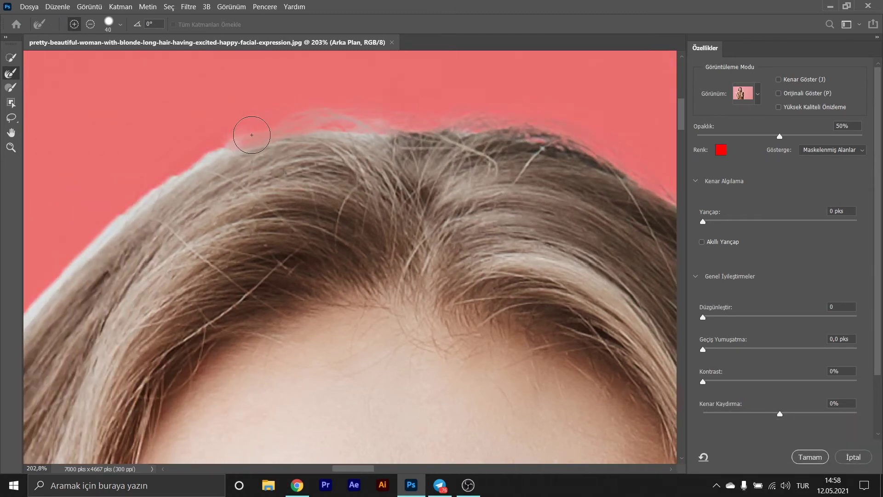
- Refine the hair edge from the crown down to the forehead on the photo's left side
scroll(252, 135, "left", 3)
mouse_move(356, 140)
left_mouse_down()
mouse_move(297, 159)
mouse_move(126, 294)
left_mouse_up()
mouse_move(390, 131)
left_mouse_down()
mouse_move(438, 118)
mouse_move(600, 114)
left_mouse_up()
scroll(229, 118, "left", 1)
scroll(229, 118, "down", 5)
scroll(230, 121, "left", 1)
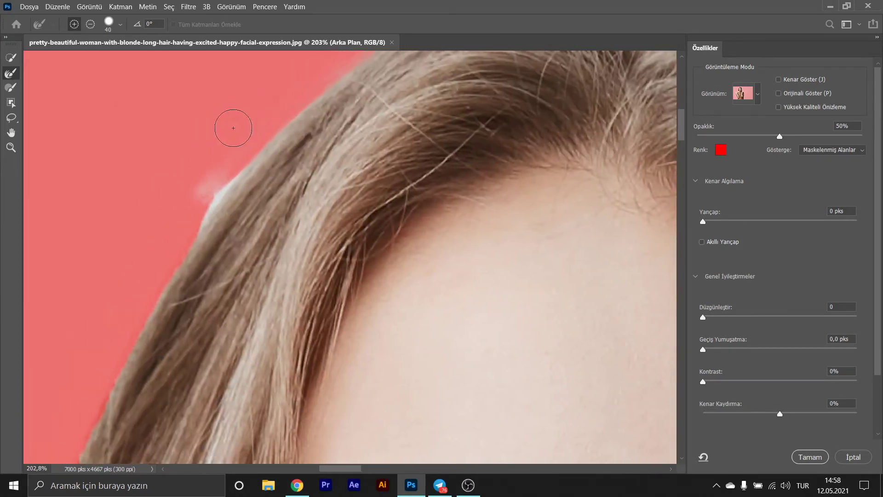
mouse_move(298, 106)
left_mouse_down()
mouse_move(233, 158)
mouse_move(187, 221)
left_mouse_up()
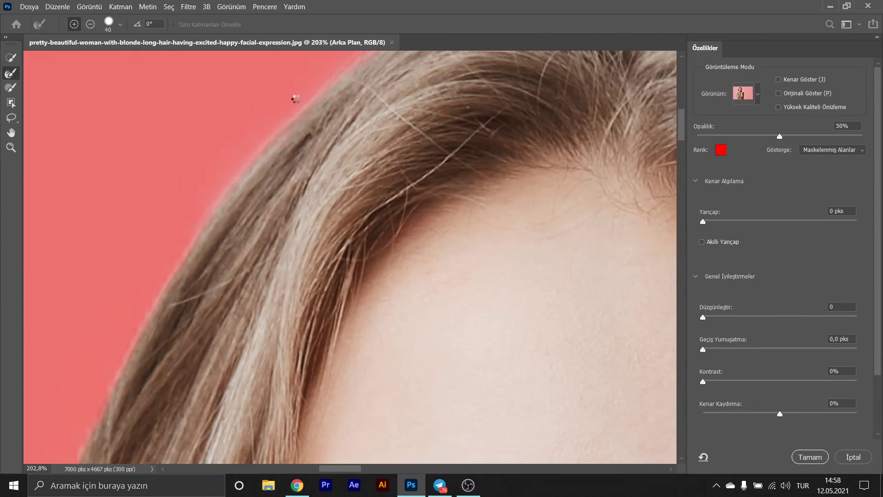
- Refine the hair edge from the forehead down past the ear on the photo's left side
scroll(292, 101, "left", 1)
scroll(287, 109, "right", 1)
scroll(287, 108, "down", 1)
scroll(235, 165, "left", 4)
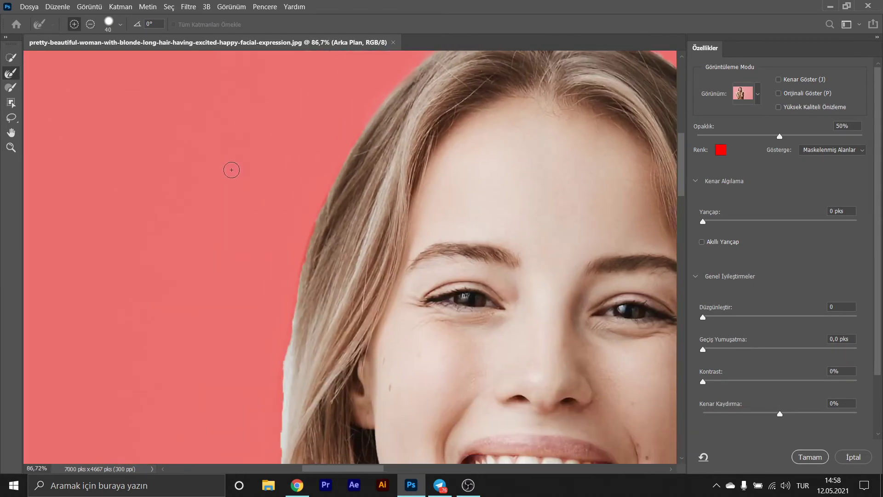
scroll(234, 162, "down", 5)
scroll(258, 147, "up", 6)
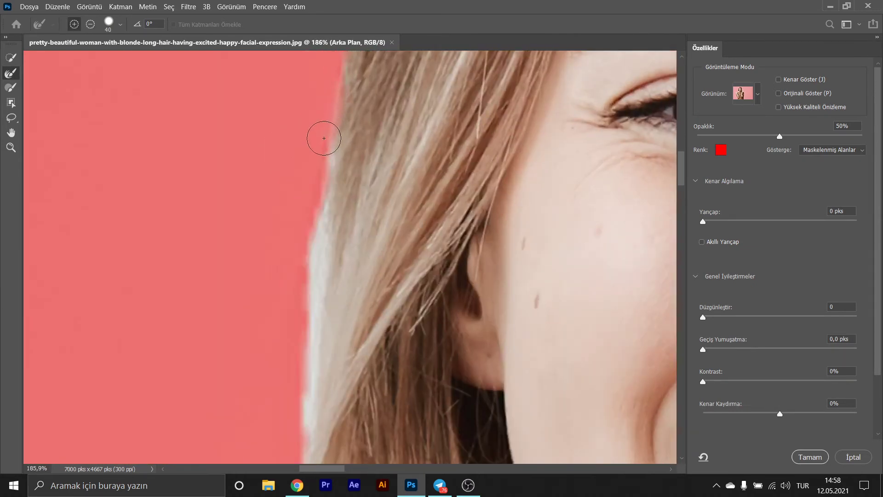
scroll(305, 198, "down", 3)
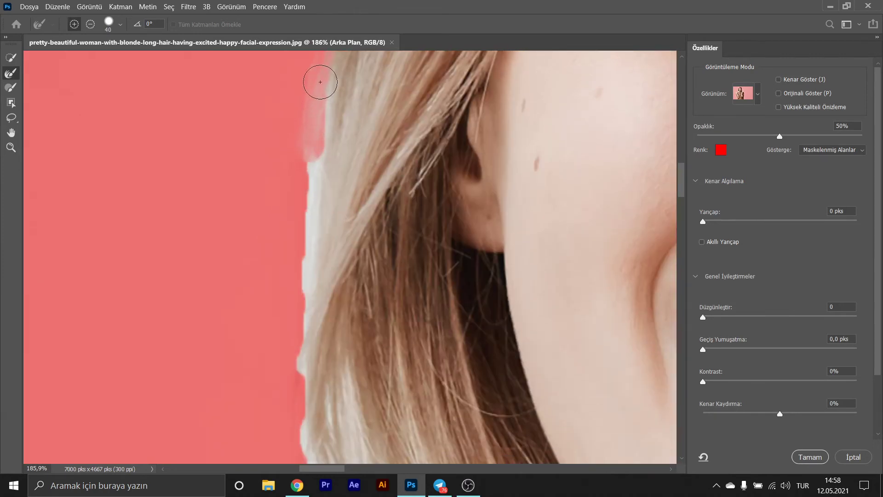
left_click_drag(320, 82, 306, 230)
scroll(314, 99, "down", 8)
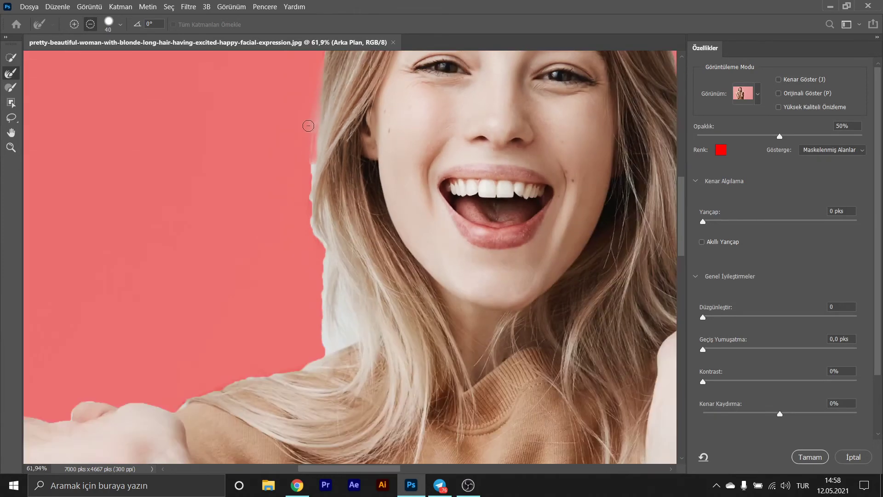
- Refine the hair edge from mouth level down to the shoulder on the photo's left side
scroll(310, 159, "up", 1)
scroll(311, 149, "down", 3)
scroll(311, 143, "up", 3)
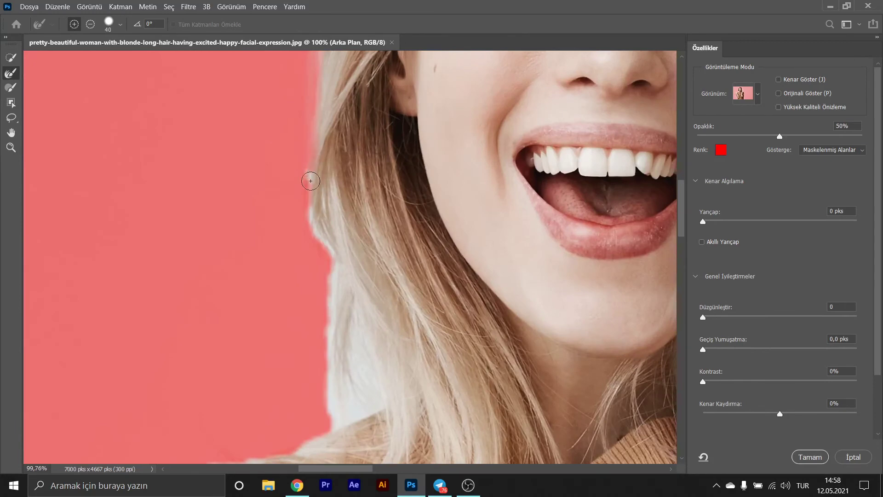
scroll(330, 200, "down", 3)
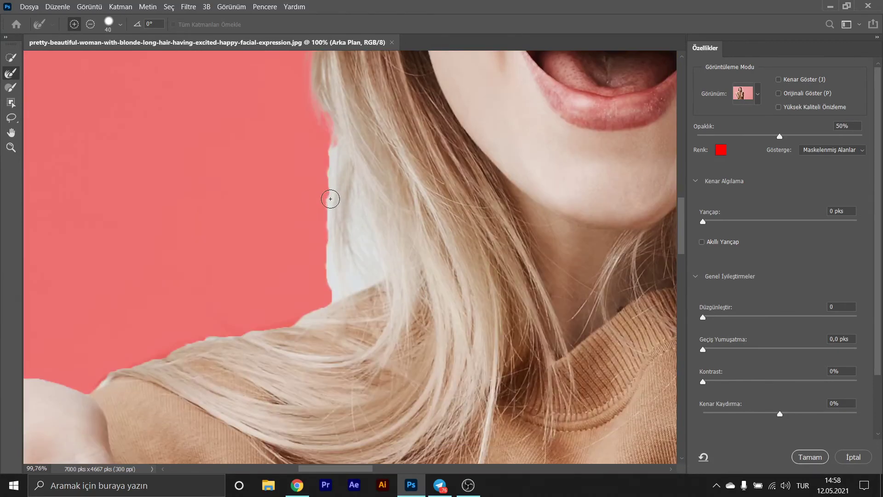
scroll(334, 179, "down", 6)
scroll(348, 148, "up", 7)
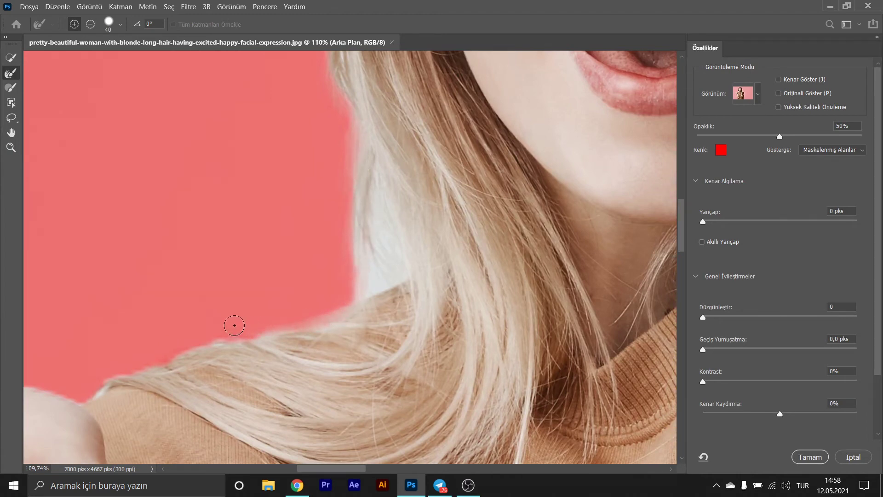
- Refine the edge of the hair lying over the shoulder, down to the raised hand on the photo's left side
scroll(274, 226, "down", 5)
scroll(256, 260, "up", 7)
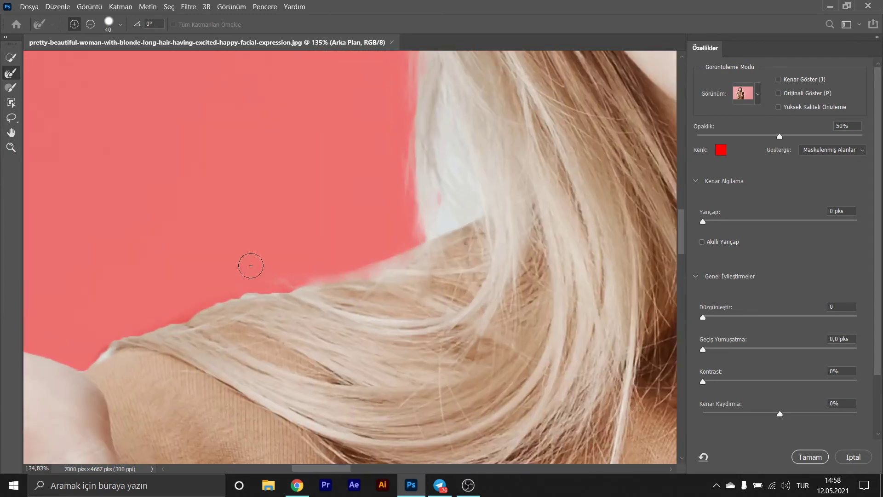
scroll(250, 266, "down", 2)
mouse_move(241, 244)
left_mouse_down()
mouse_move(146, 274)
mouse_move(124, 294)
left_mouse_up()
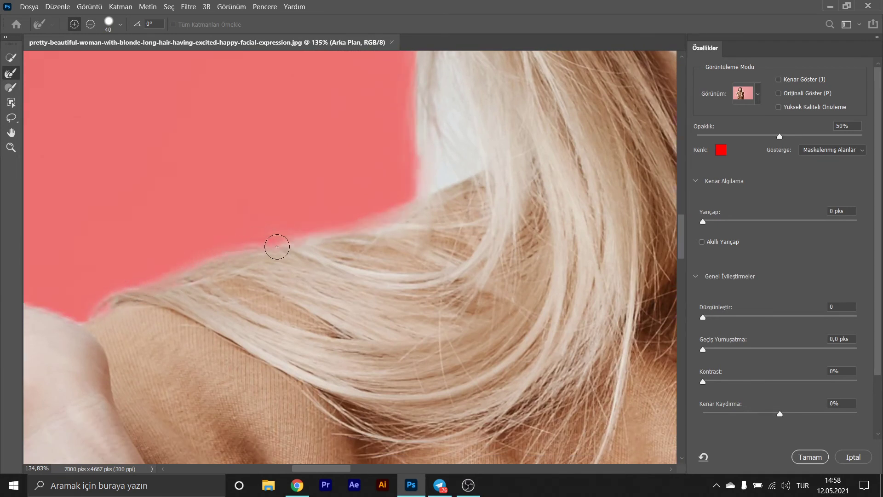
scroll(388, 123, "down", 7)
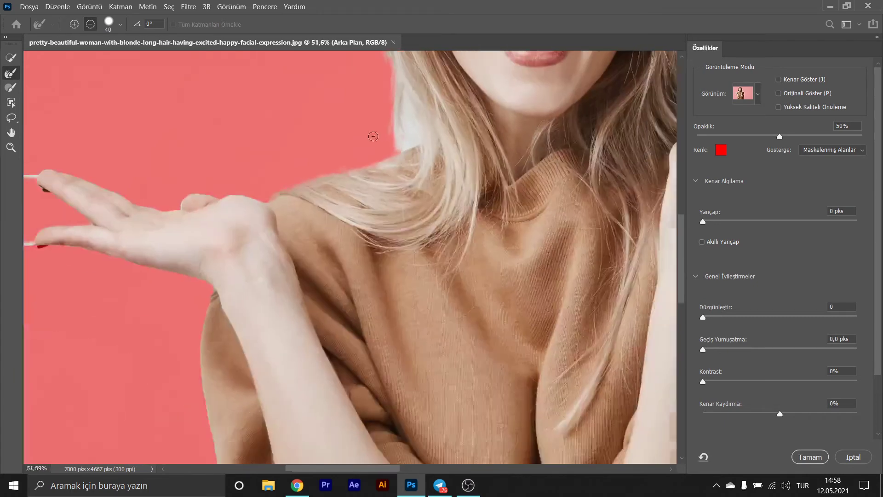
- Refine the background patch between the loose strands just above the shoulder on the photo's left side
scroll(350, 146, "up", 6)
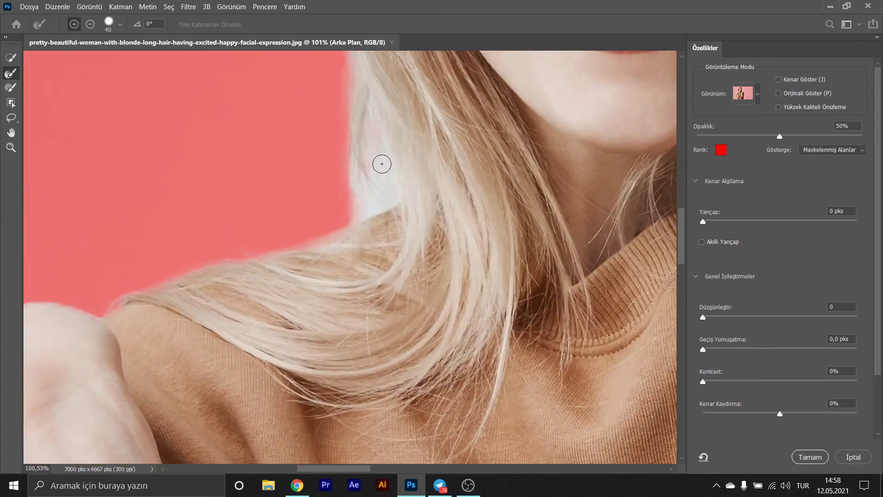
left_click_drag(380, 196, 385, 188)
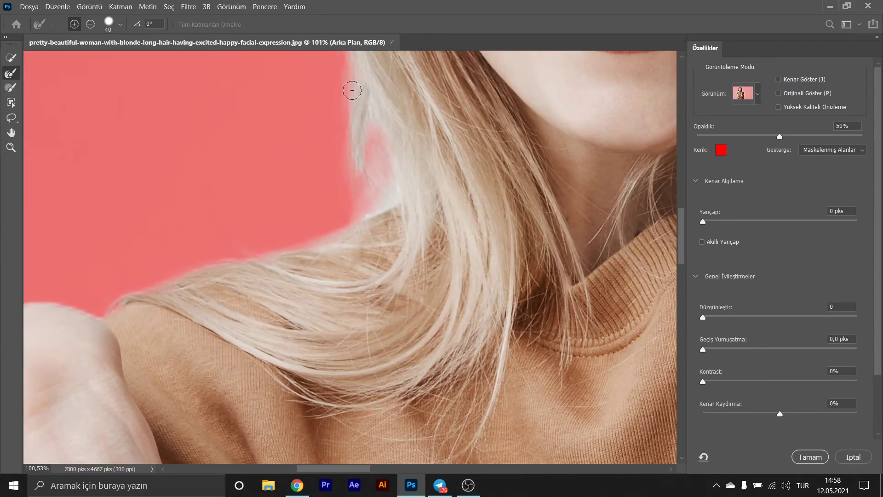
scroll(281, 140, "down", 5)
- Clear the leftover background streaks beside the fingertips of the outstretched hand on the photo's left side
scroll(213, 182, "up", 2)
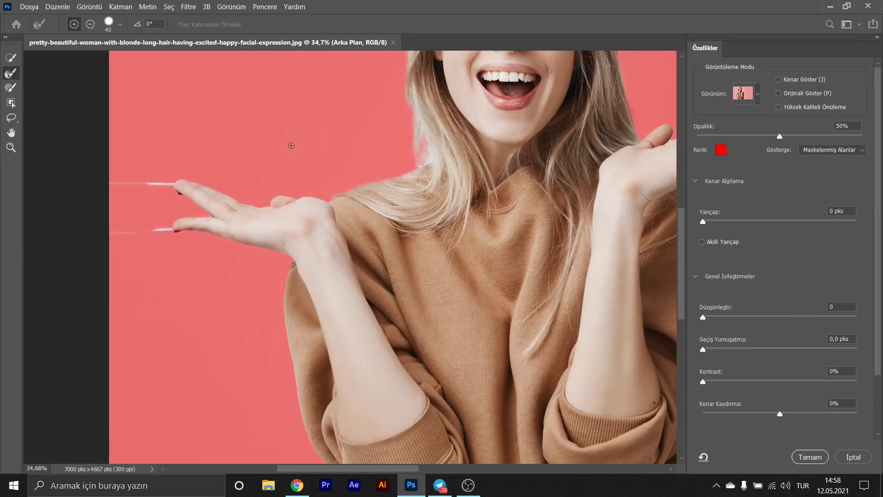
scroll(212, 183, "up", 2)
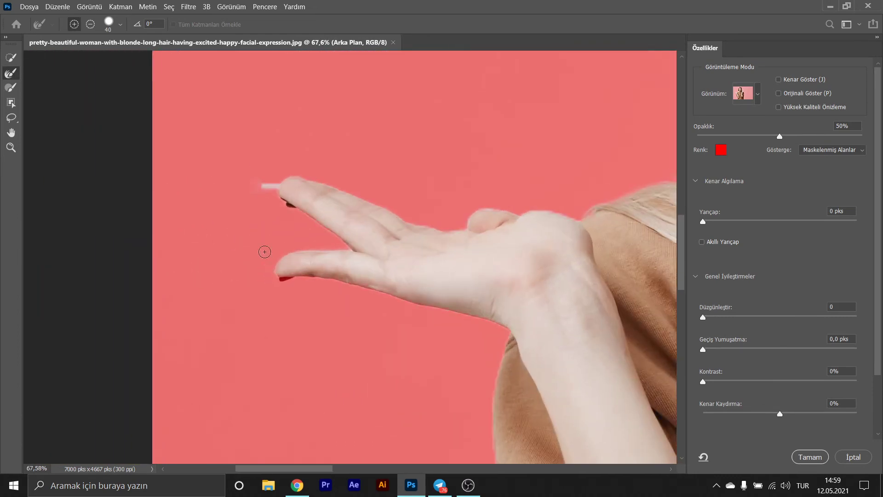
left_click_drag(262, 185, 276, 183)
scroll(423, 143, "down", 4)
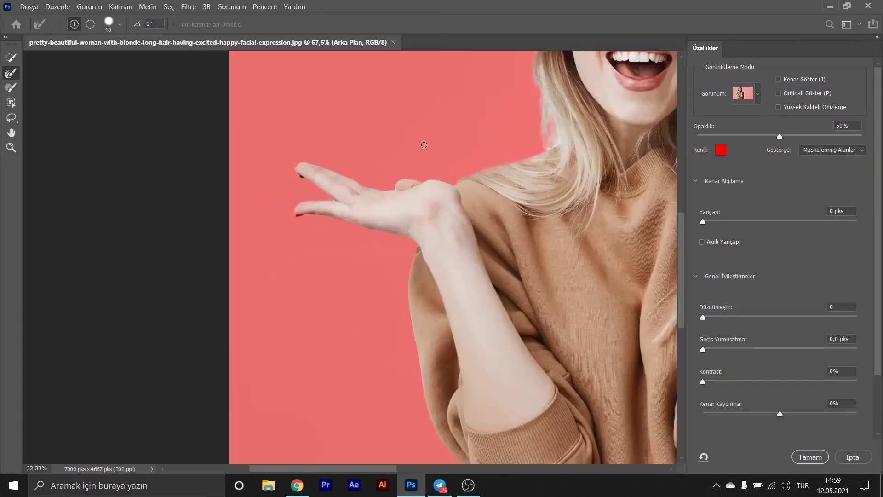
- Clear the remaining background between the hair strands and the shoulder line on the photo's left side
scroll(423, 142, "up", 4)
scroll(216, 180, "up", 1)
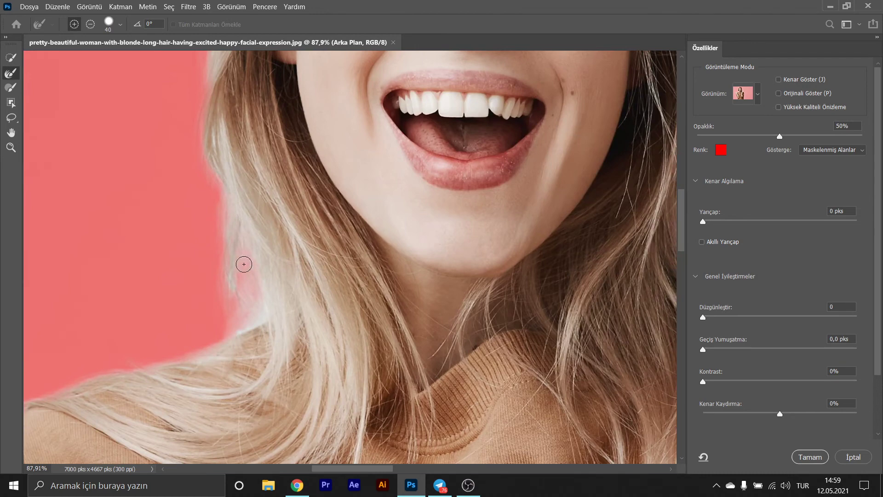
scroll(244, 264, "down", 4)
scroll(240, 277, "up", 5)
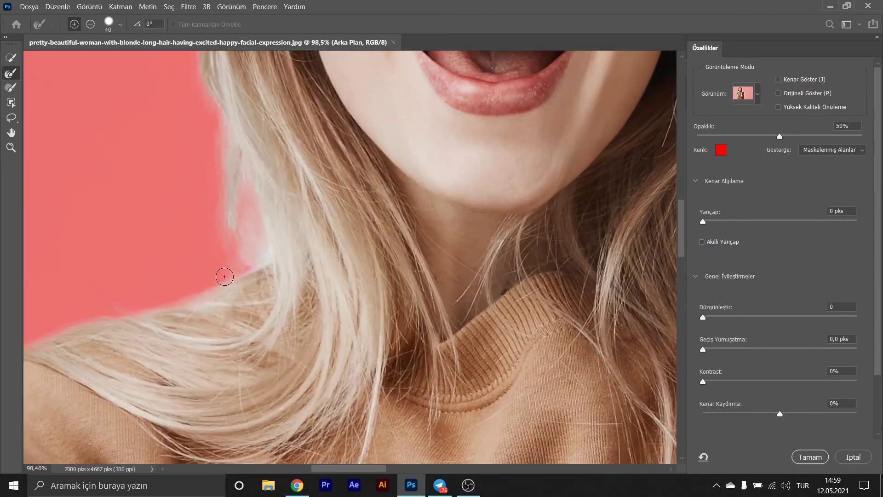
scroll(262, 221, "down", 7)
scroll(260, 223, "up", 8)
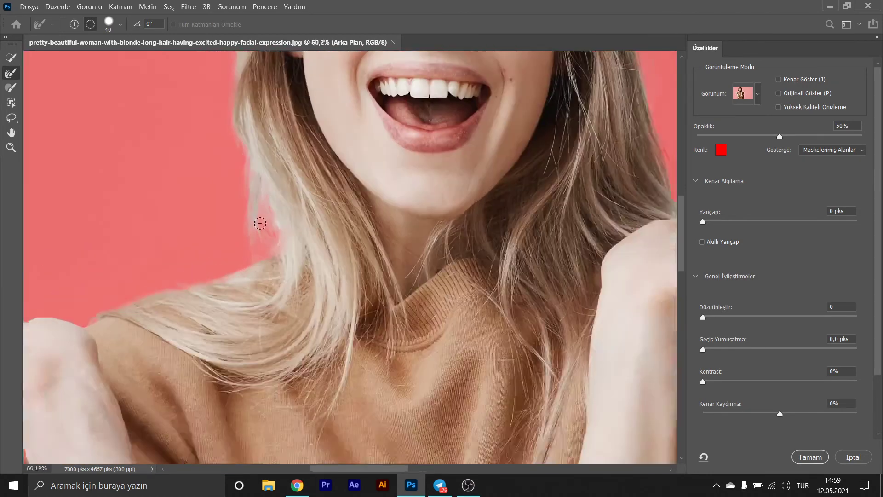
- Check the whole masked figure, then apply the Select and Mask refinement to the selection
scroll(263, 268, "down", 10)
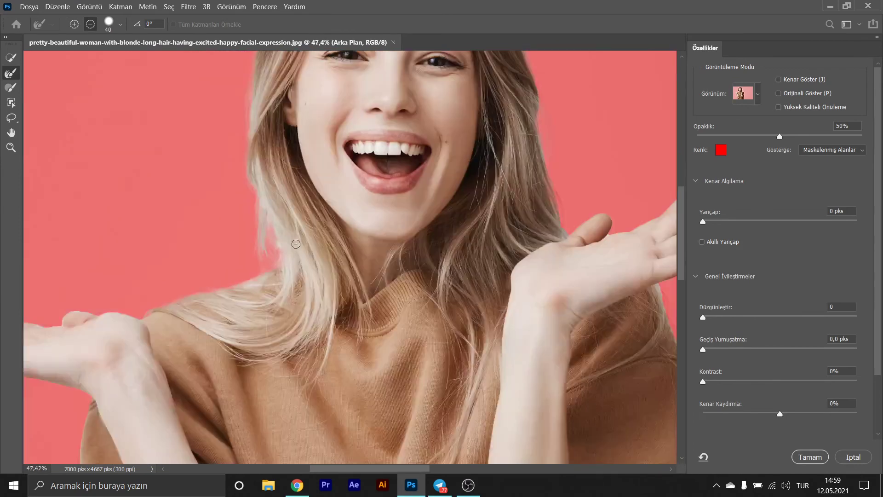
scroll(263, 267, "down", 1)
scroll(263, 267, "up", 3)
scroll(262, 267, "down", 2)
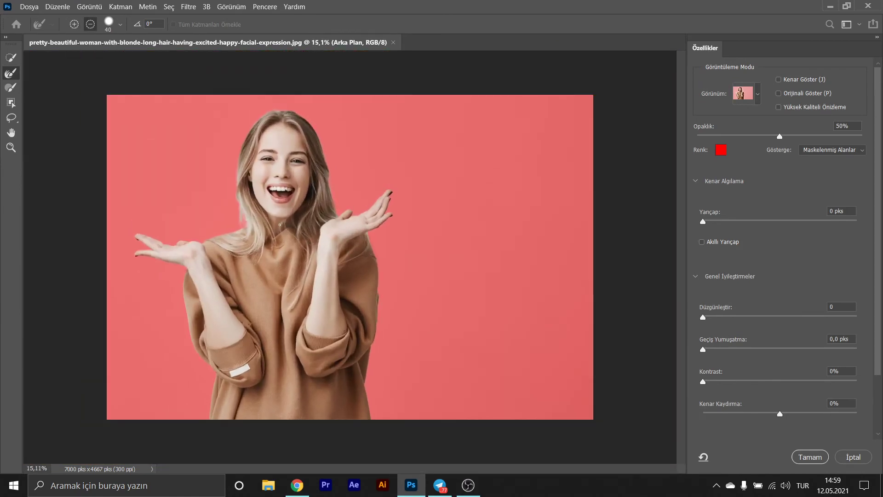
left_click(12, 60)
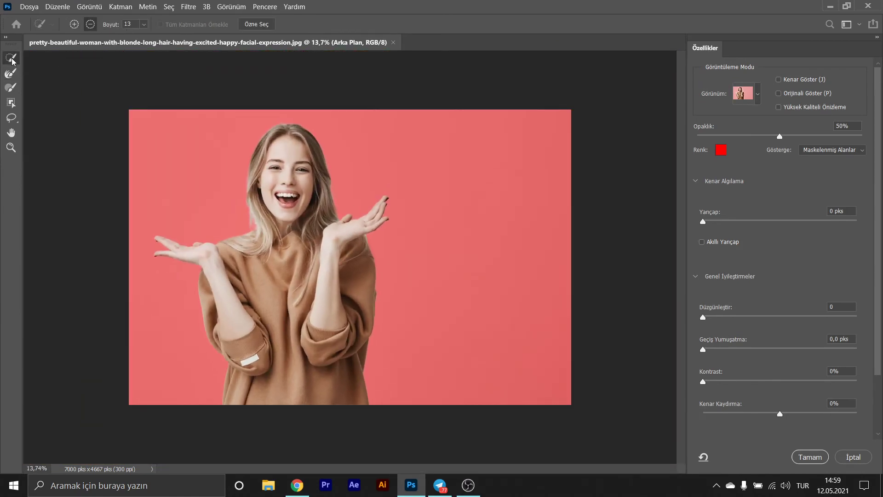
key("ctrl+minus")
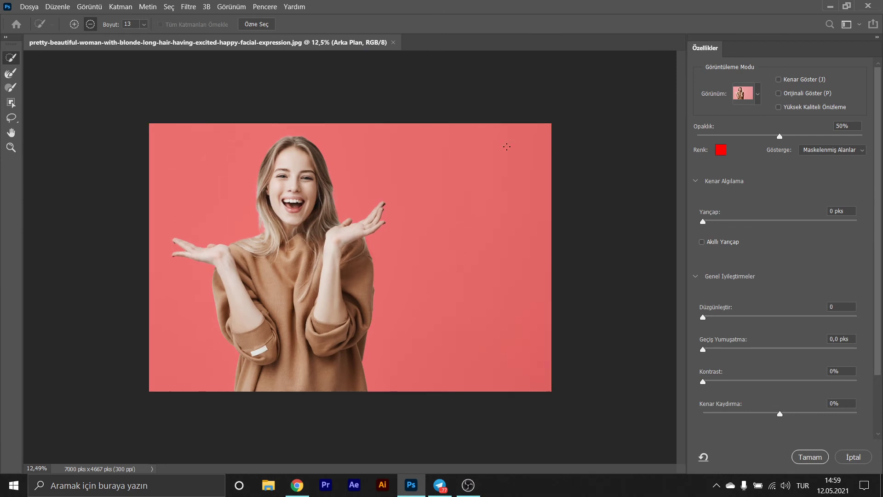
left_click(809, 456)
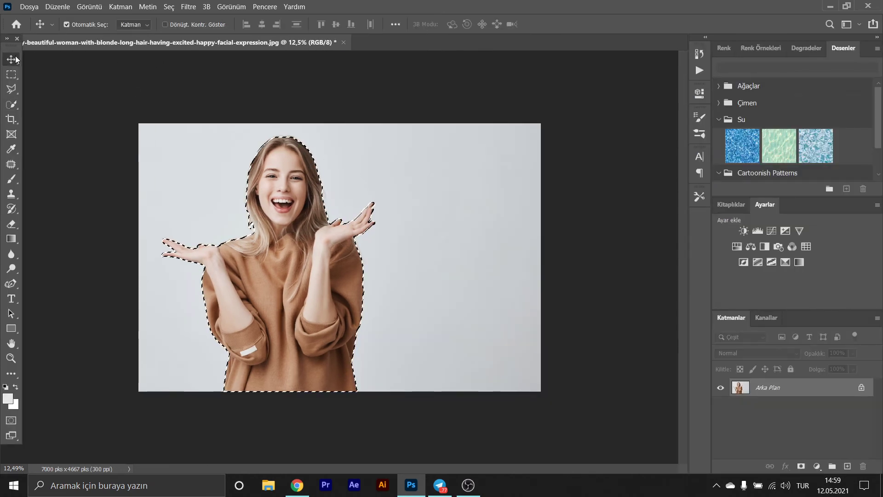
- Move the selected woman onto the empty right part of the photo, deselect, and inspect her hair edges
left_click_drag(295, 198, 459, 174)
key("ctrl+d")
key("ctrl+minus")
scroll(454, 184, "up", 6)
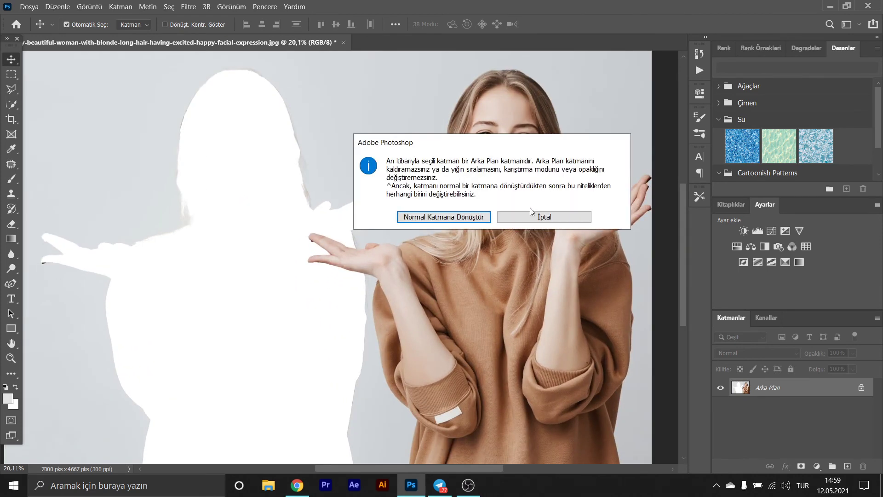
left_click(562, 219)
scroll(575, 166, "up", 15)
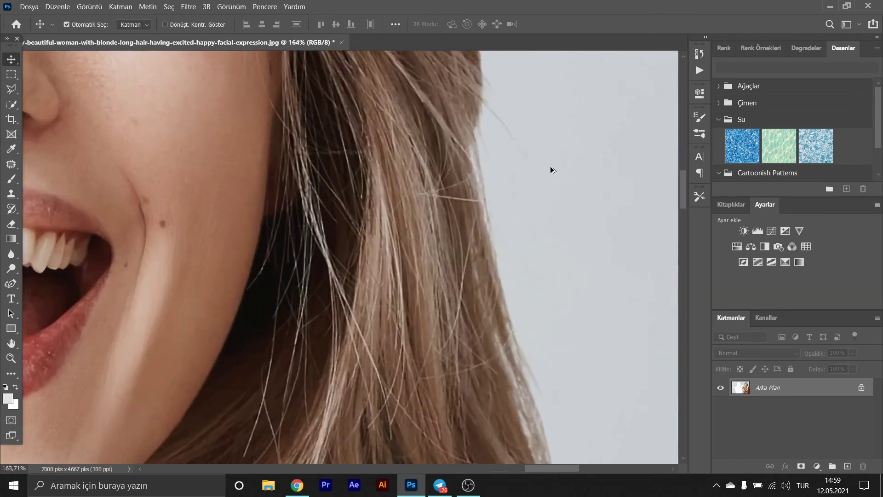
scroll(552, 170, "down", 8)
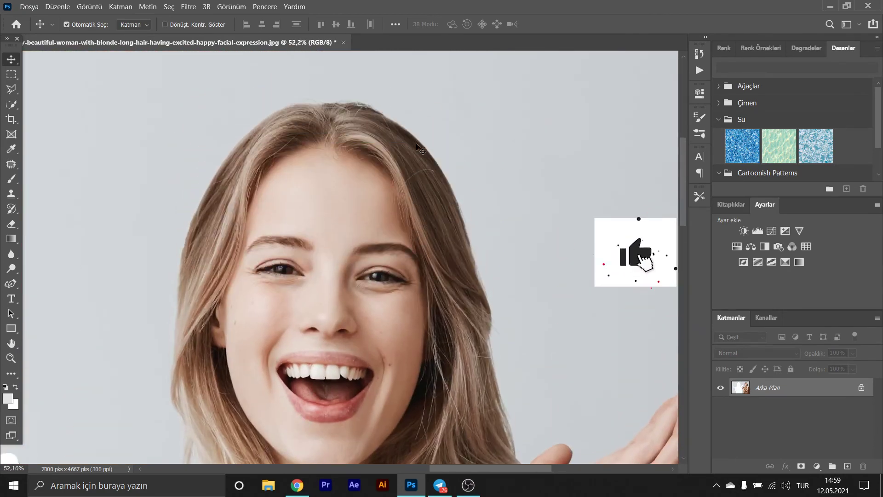
scroll(416, 147, "down", 7)
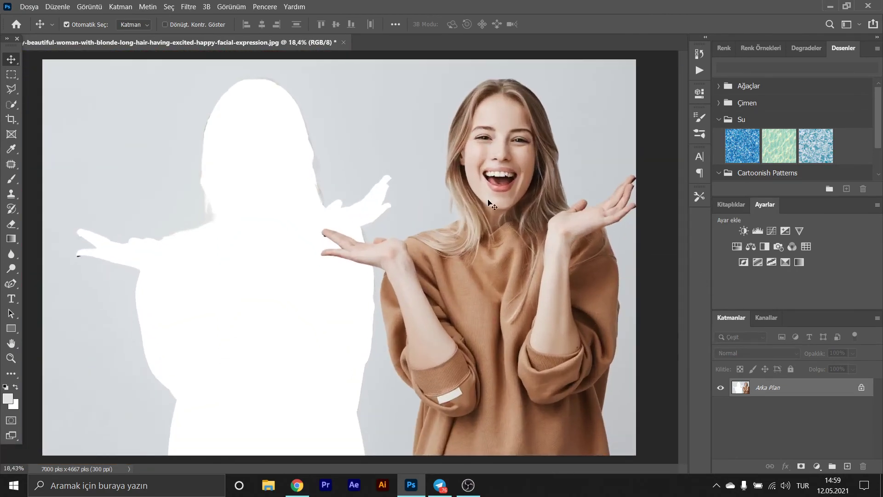